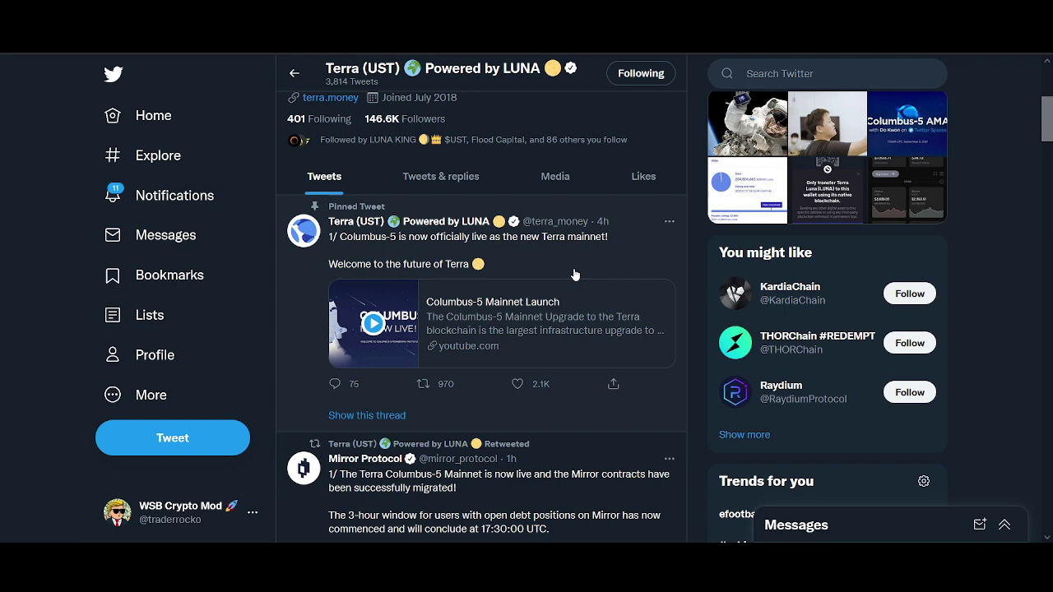
- Review the Terra (UST) Twitter feed for the Columbus-5 launch tweet and the Mirror and Anchor migration retweets
{"action": "scroll", "coordinate": [575, 274], "scroll_direction": "down", "scroll_amount": 2}
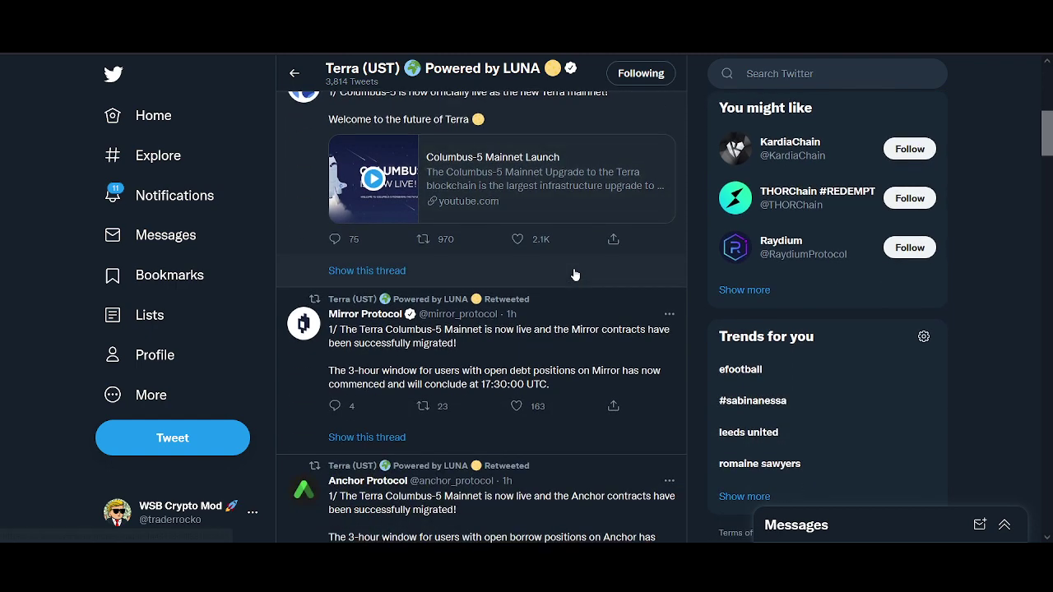
{"action": "scroll", "coordinate": [523, 325], "scroll_direction": "down", "scroll_amount": 3}
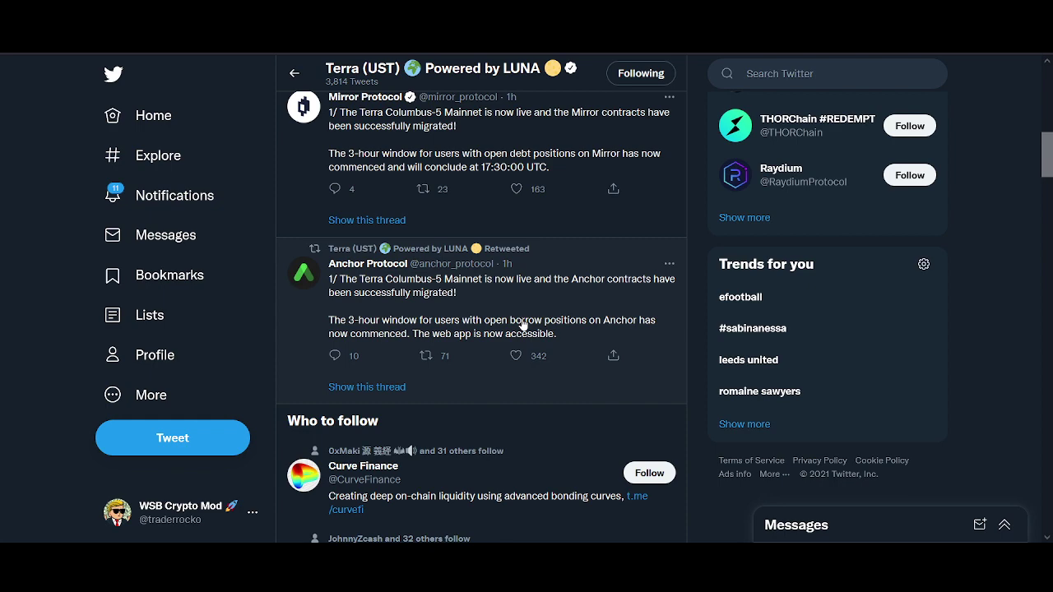
{"action": "scroll", "coordinate": [523, 326], "scroll_direction": "up", "scroll_amount": 5}
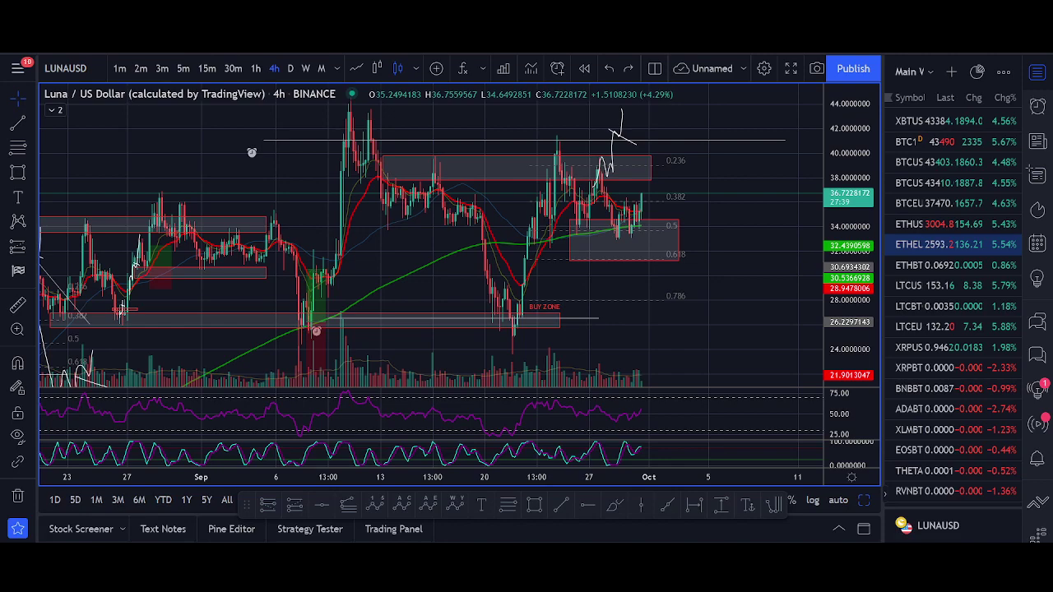
- Switch to the LUNAUSD chart, set it to the daily timeframe and reset its price scale
{"action": "scroll", "coordinate": [555, 240], "scroll_direction": "up", "scroll_amount": 3}
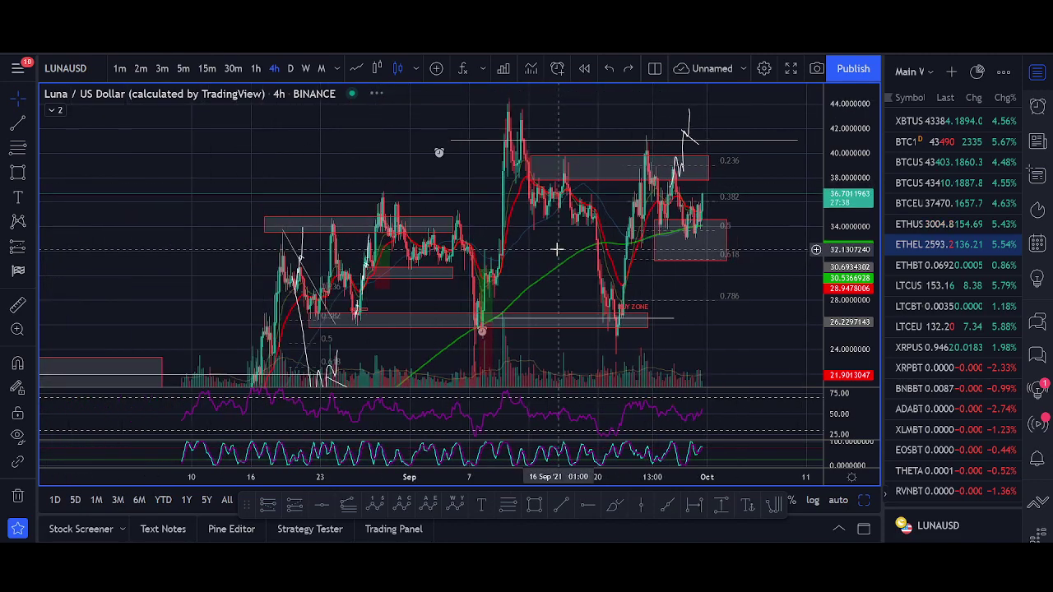
{"action": "left_click", "coordinate": [290, 69]}
{"action": "double_click", "coordinate": [858, 302]}
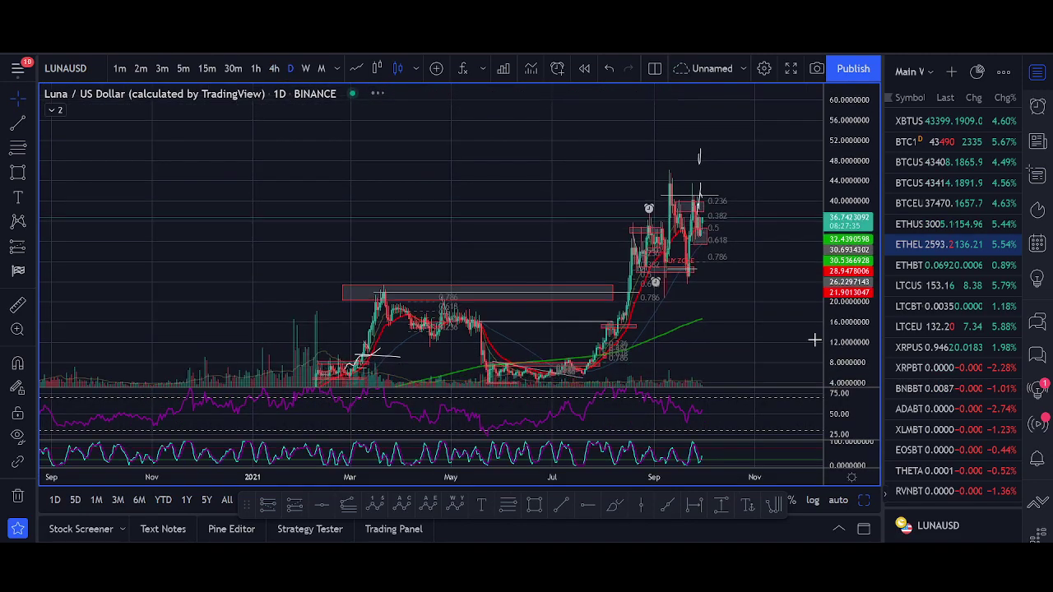
{"action": "left_click_drag", "start_coordinate": [633, 351], "coordinate": [650, 309]}
{"action": "scroll", "coordinate": [651, 309], "scroll_direction": "up", "scroll_amount": 3}
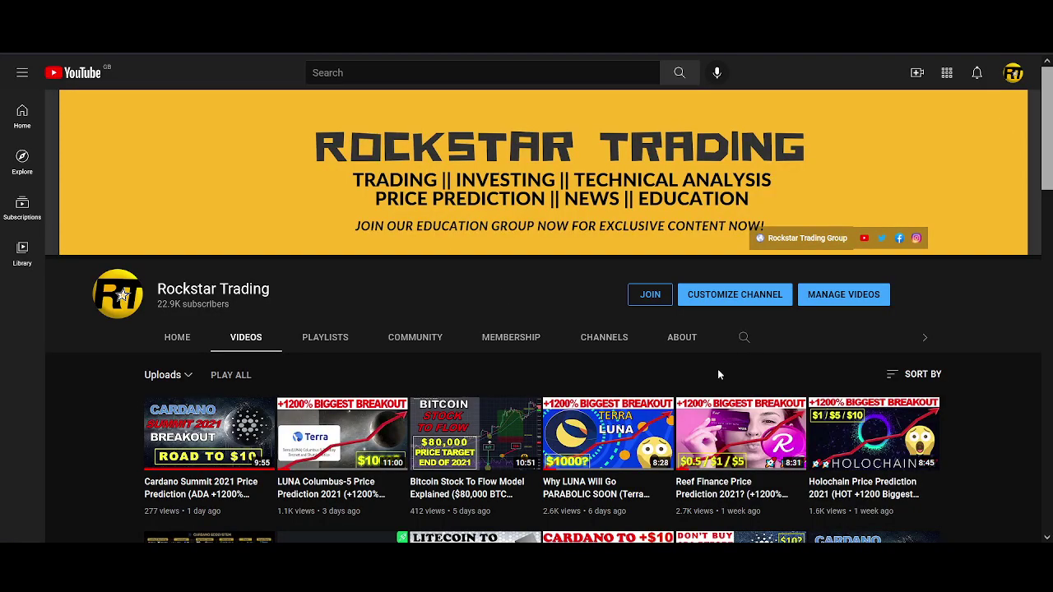
- Look over the Rockstar Trading uploads, then switch to the Telegram membership group and view the 4h LUNA chart image posted there
{"action": "scroll", "coordinate": [717, 374], "scroll_direction": "down", "scroll_amount": 2}
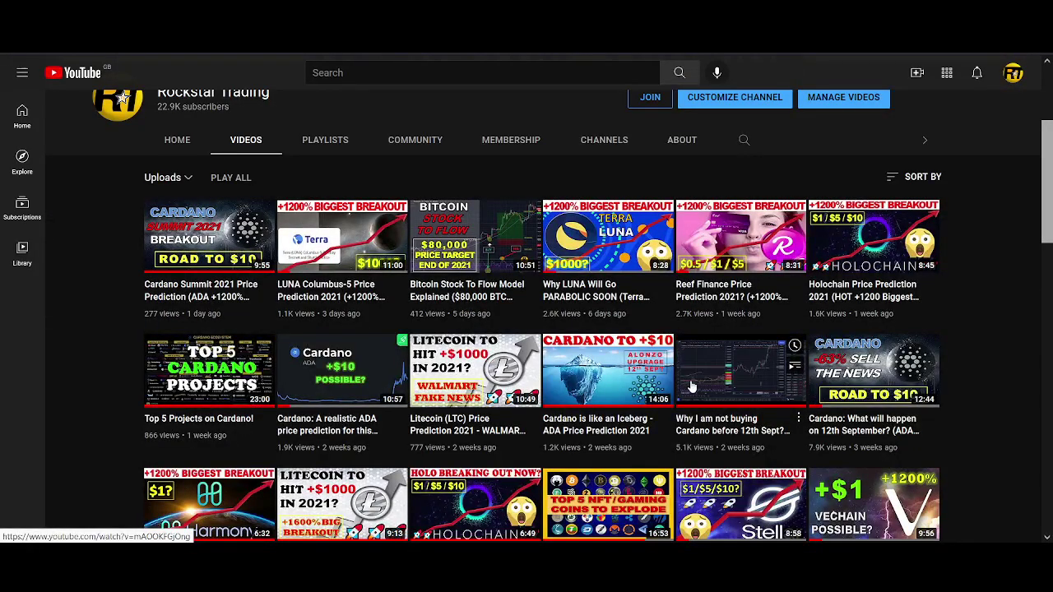
{"action": "key", "text": "alt+Tab"}
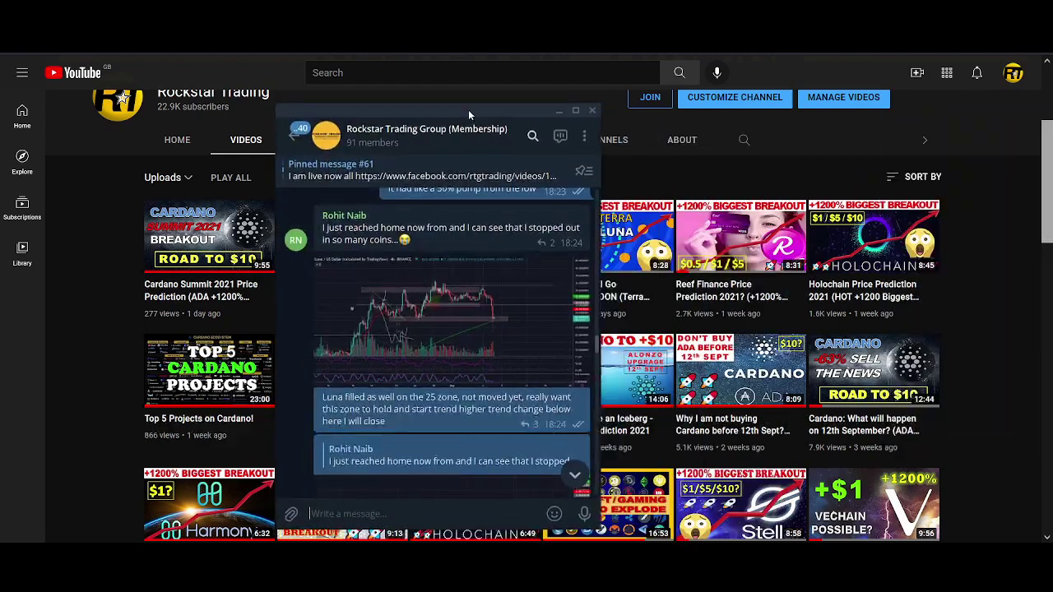
{"action": "left_click", "coordinate": [466, 349]}
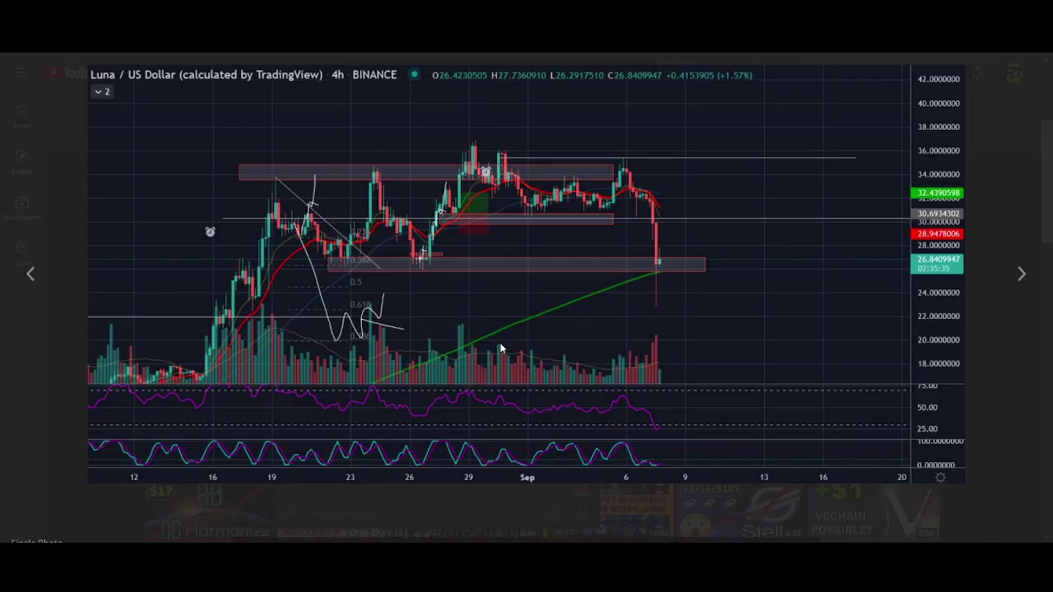
{"action": "left_click", "coordinate": [518, 386]}
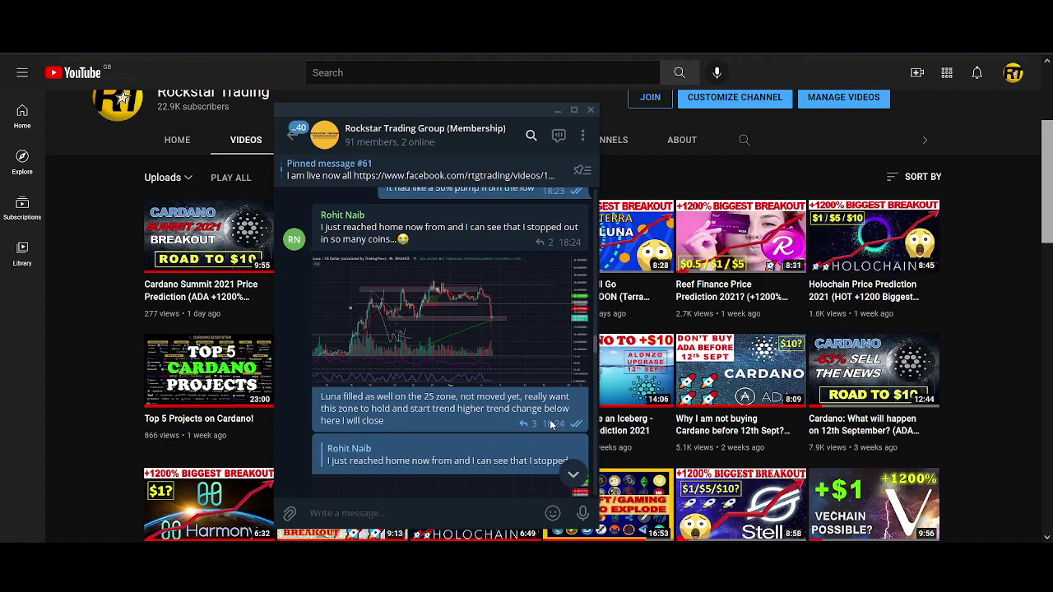
- View the chart image of the newer LUNA trade update in the membership group and put the chat away
{"action": "left_click", "coordinate": [573, 473]}
{"action": "left_click", "coordinate": [499, 287]}
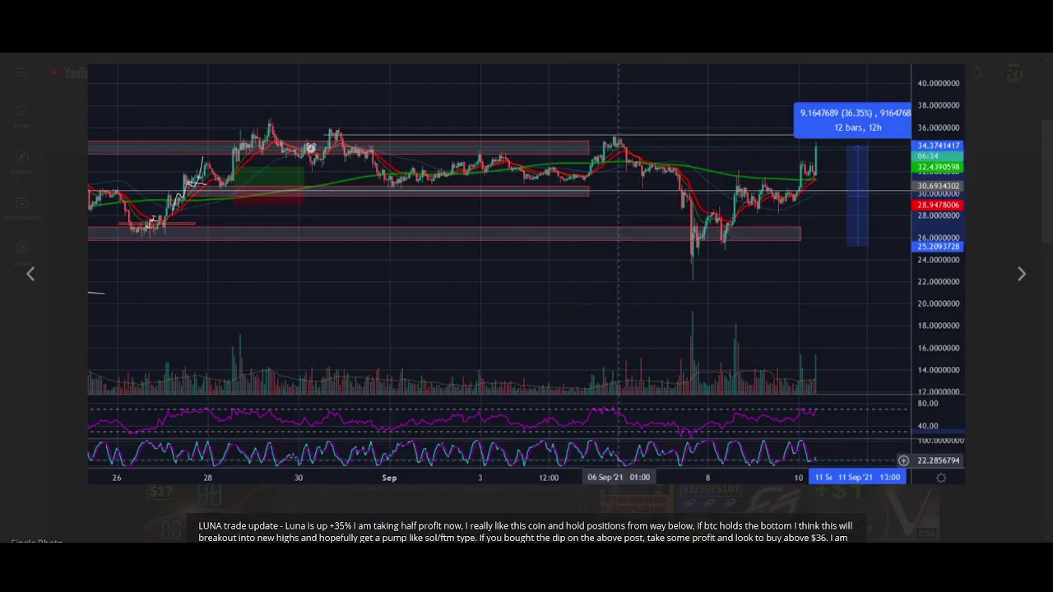
{"action": "key", "text": "Escape"}
{"action": "left_click", "coordinate": [549, 104]}
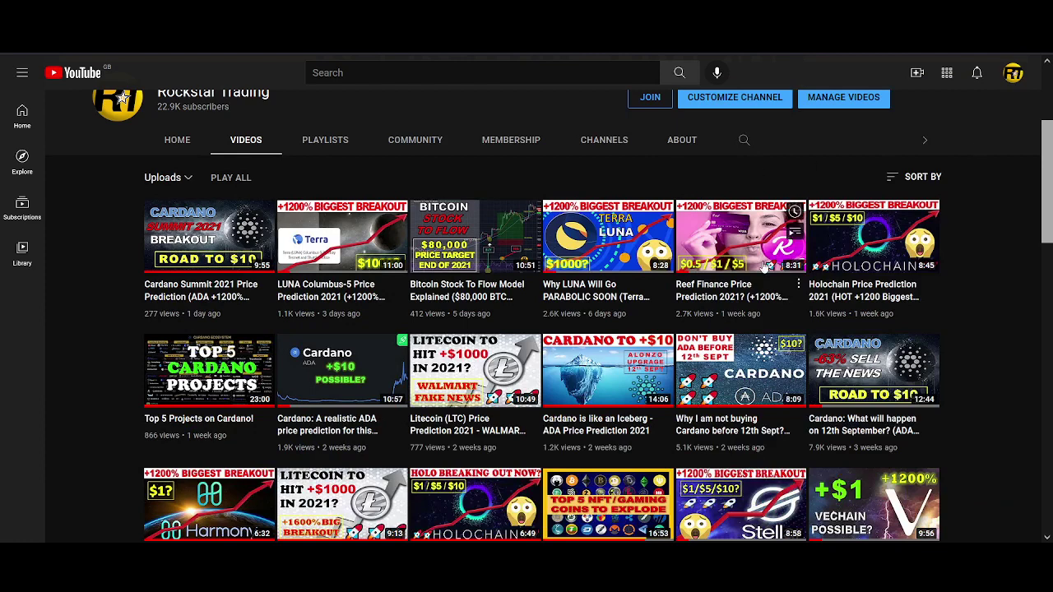
{"action": "scroll", "coordinate": [765, 264], "scroll_direction": "up", "scroll_amount": 3}
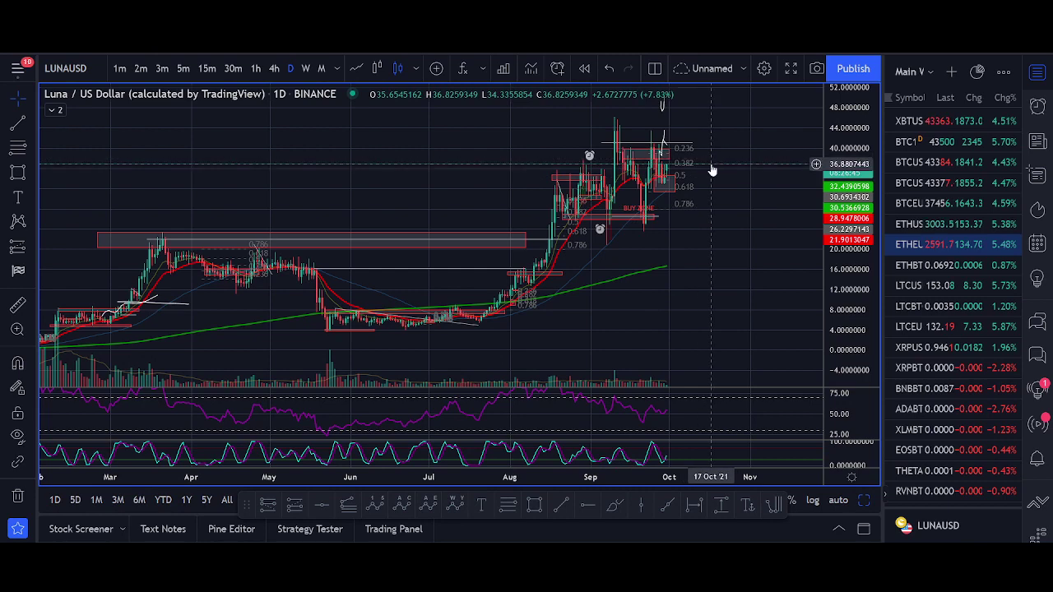
{"action": "scroll", "coordinate": [712, 170], "scroll_direction": "up", "scroll_amount": 2}
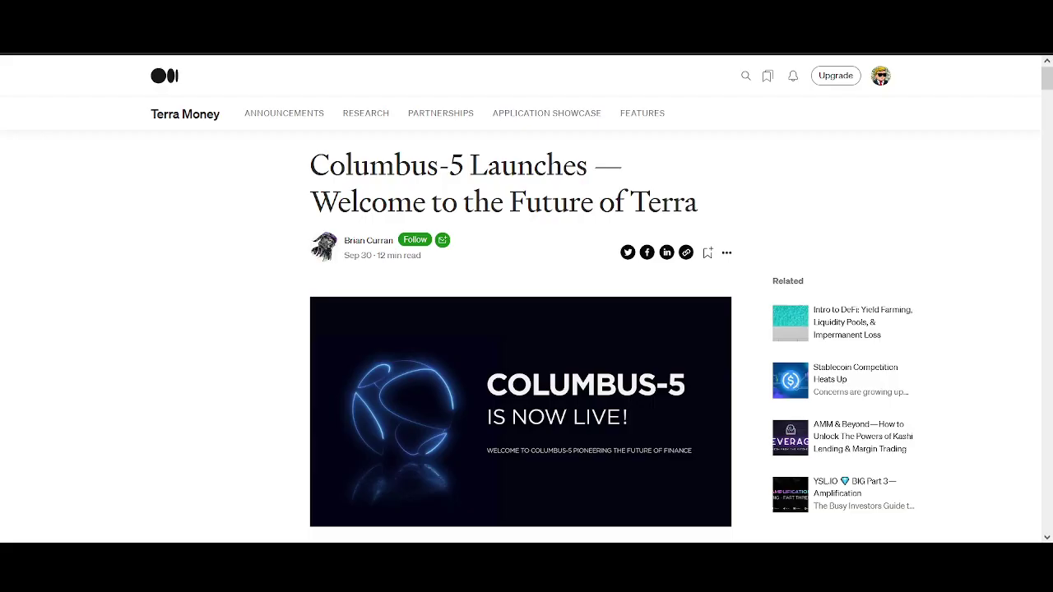
- Read the Medium article "Columbus-5 Launches — Welcome to the Future of Terra" for its economic changes, seigniorage burning and LUNA value capture
{"action": "scroll", "coordinate": [718, 236], "scroll_direction": "down", "scroll_amount": 5}
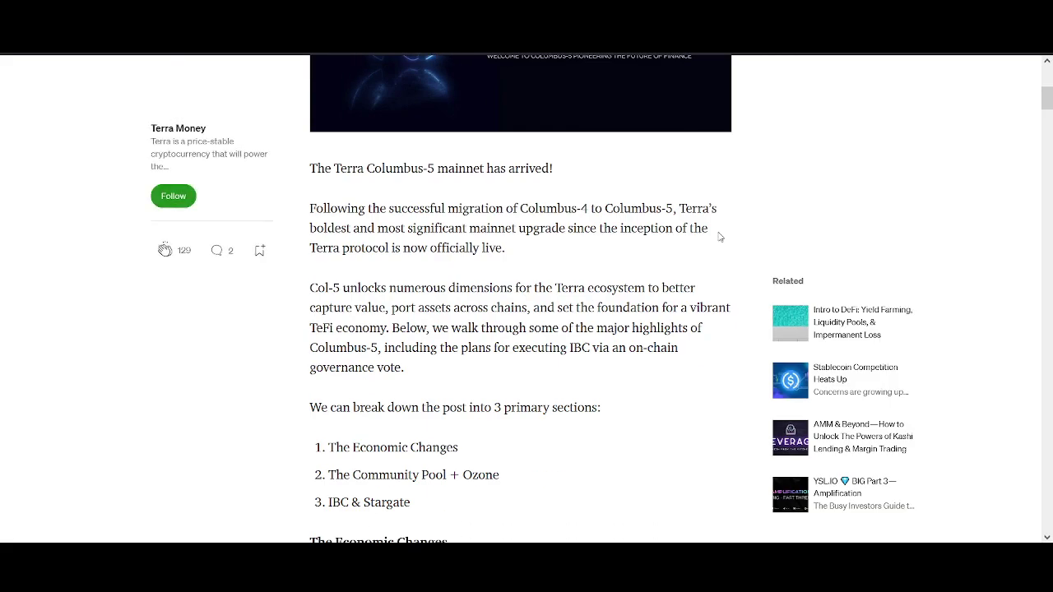
{"action": "scroll", "coordinate": [717, 242], "scroll_direction": "down", "scroll_amount": 12}
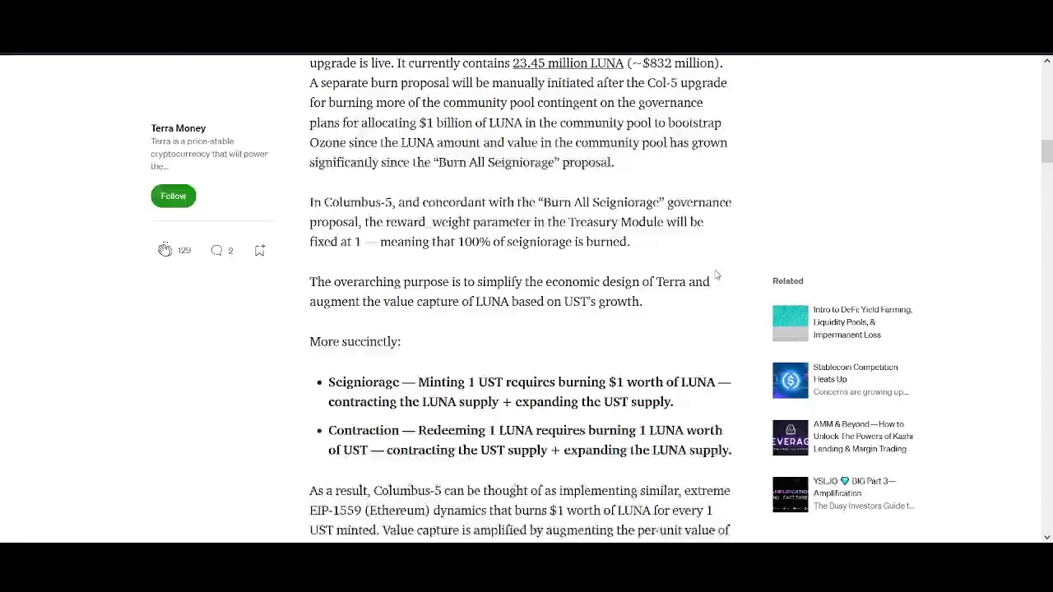
{"action": "scroll", "coordinate": [715, 275], "scroll_direction": "down", "scroll_amount": 2}
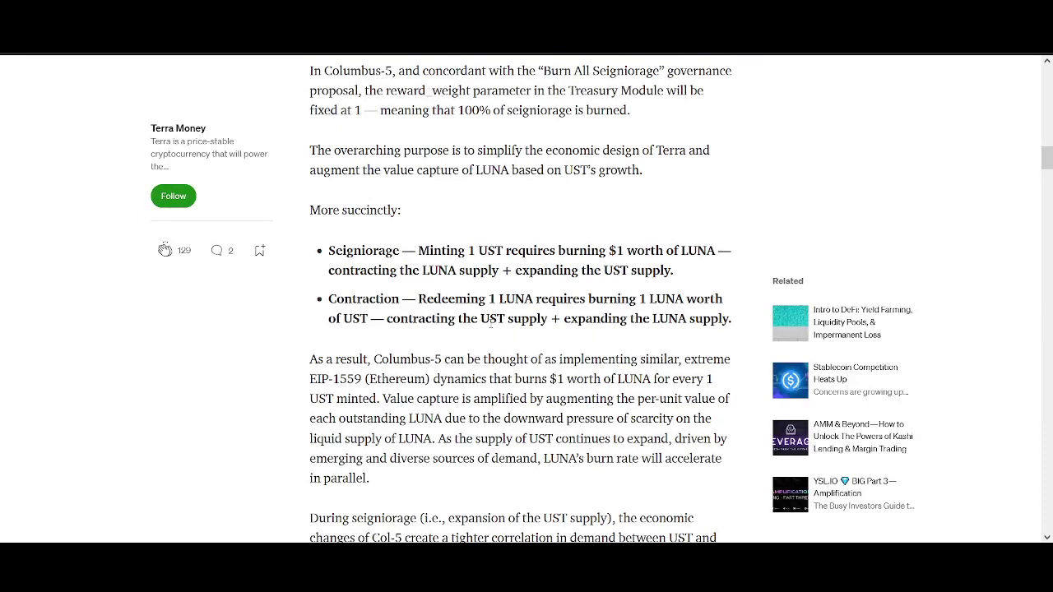
{"action": "scroll", "coordinate": [491, 325], "scroll_direction": "down", "scroll_amount": 3}
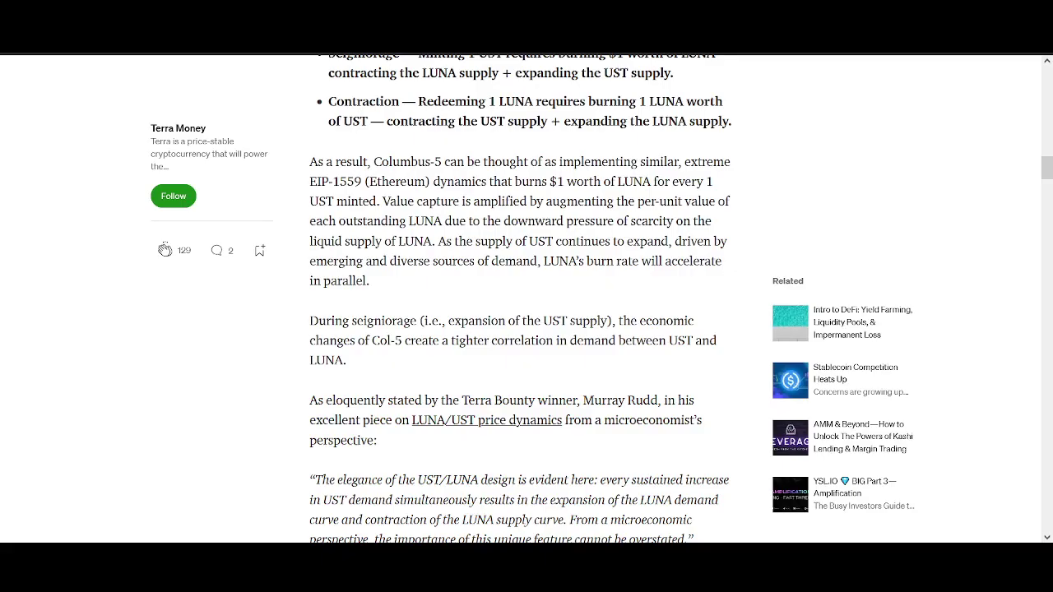
{"action": "scroll", "coordinate": [773, 334], "scroll_direction": "down", "scroll_amount": 4}
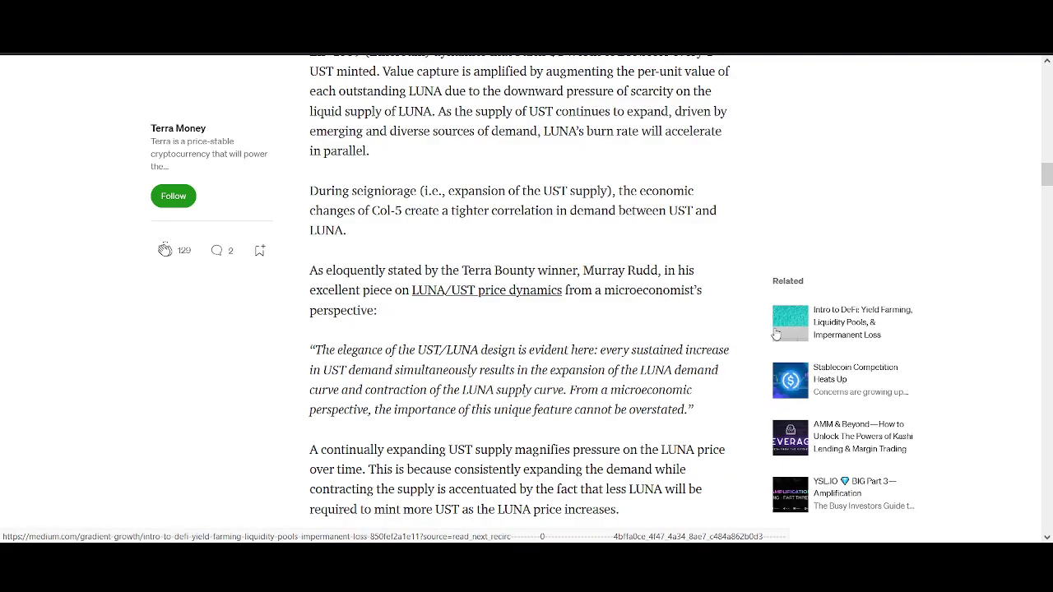
{"action": "scroll", "coordinate": [773, 333], "scroll_direction": "down", "scroll_amount": 10}
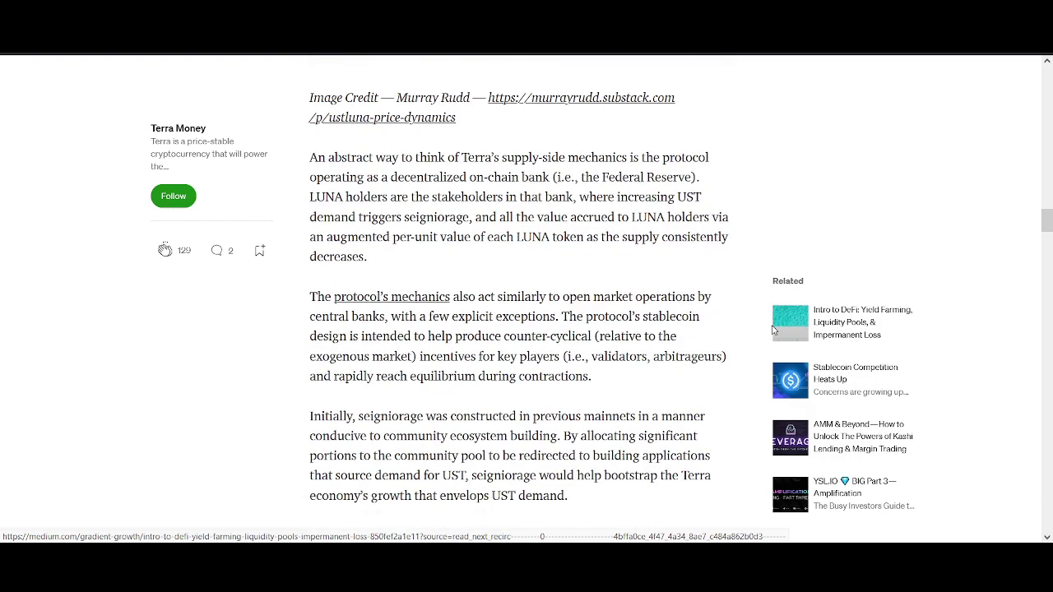
{"action": "scroll", "coordinate": [771, 333], "scroll_direction": "down", "scroll_amount": 4}
{"action": "scroll", "coordinate": [771, 333], "scroll_direction": "down", "scroll_amount": 12}
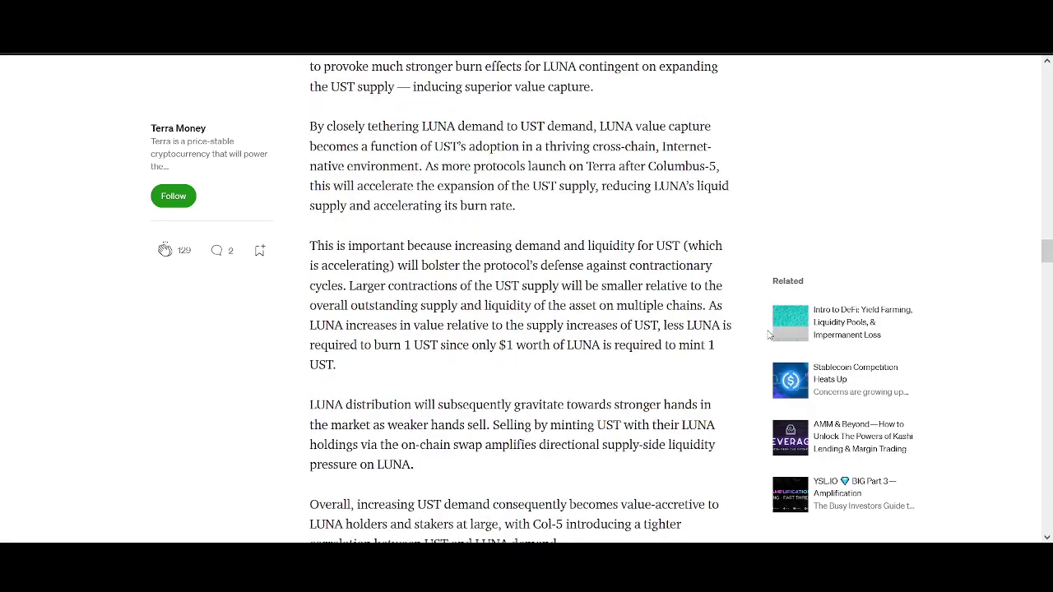
{"action": "scroll", "coordinate": [770, 334], "scroll_direction": "down", "scroll_amount": 2}
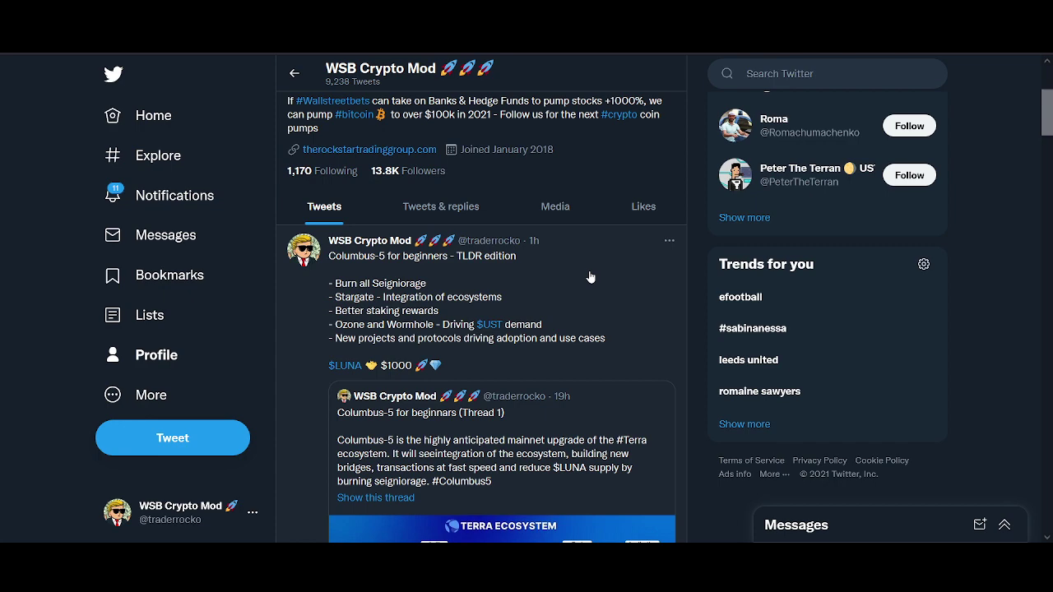
- Open the quoted "Columbus-5 for beginners" thread on the WSB Crypto Mod profile, skim its tweets and return to the profile
{"action": "left_click", "coordinate": [584, 437]}
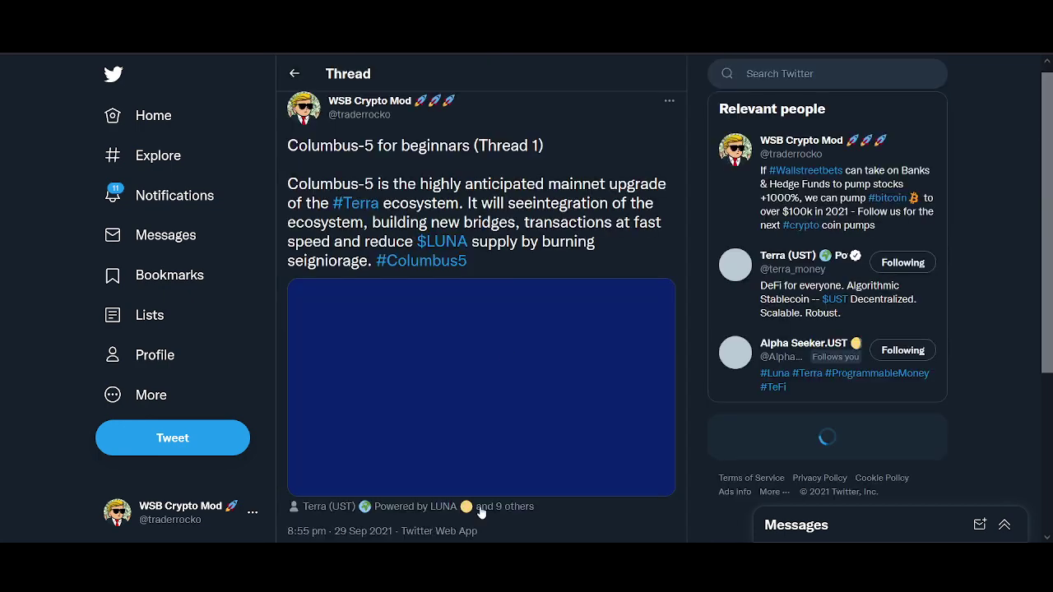
{"action": "scroll", "coordinate": [501, 339], "scroll_direction": "down", "scroll_amount": 20}
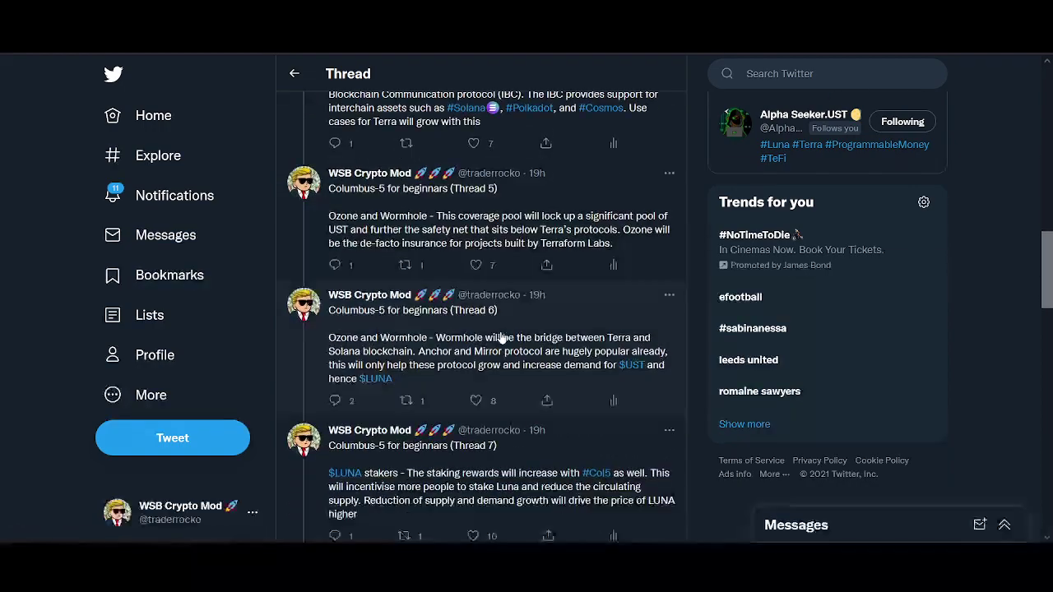
{"action": "scroll", "coordinate": [501, 338], "scroll_direction": "down", "scroll_amount": 4}
{"action": "scroll", "coordinate": [461, 325], "scroll_direction": "up", "scroll_amount": 10}
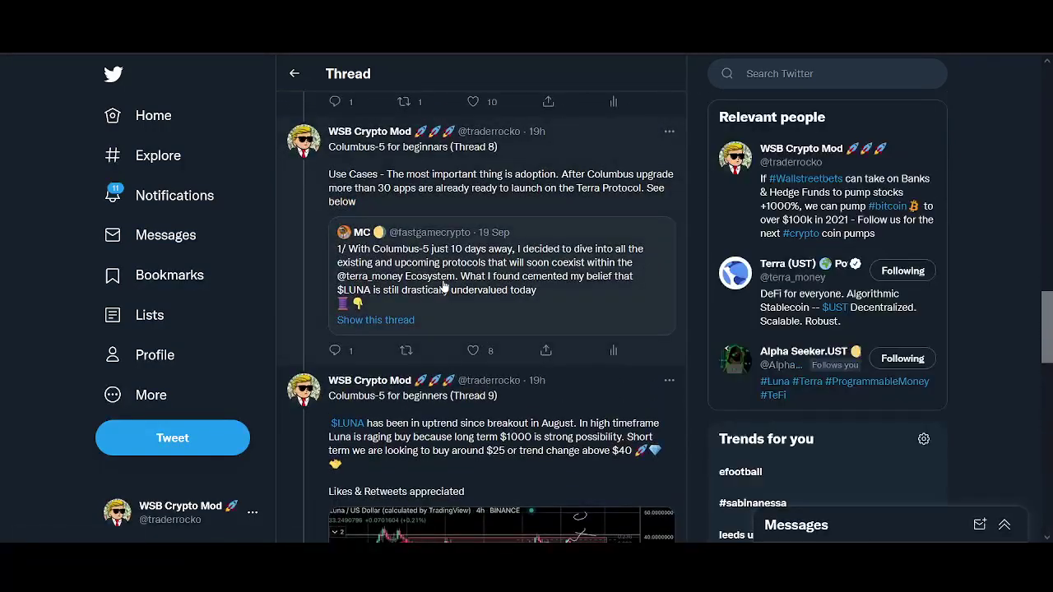
{"action": "scroll", "coordinate": [451, 316], "scroll_direction": "up", "scroll_amount": 10}
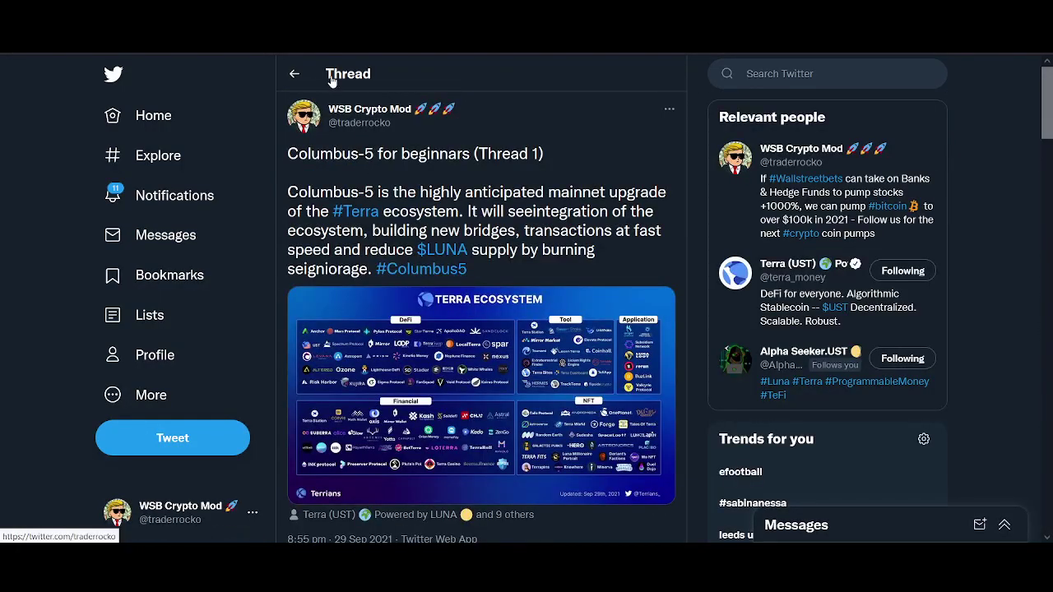
{"action": "left_click", "coordinate": [296, 74]}
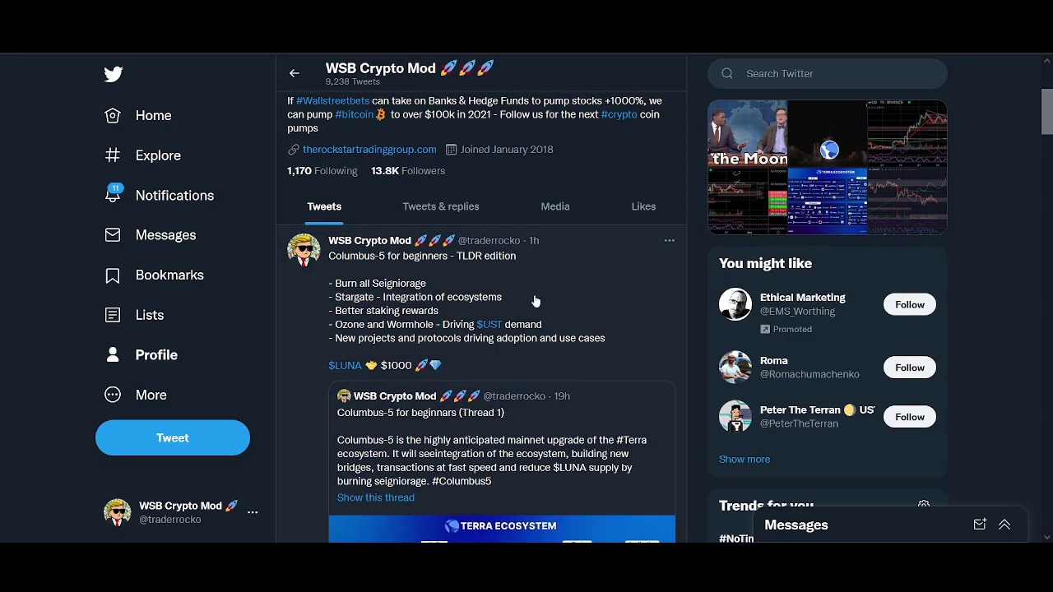
- Read Terra's official Columbus-5 execution plan thread for migration times, user instructions, validator requirements and resource links
{"action": "key", "text": "alt+Left"}
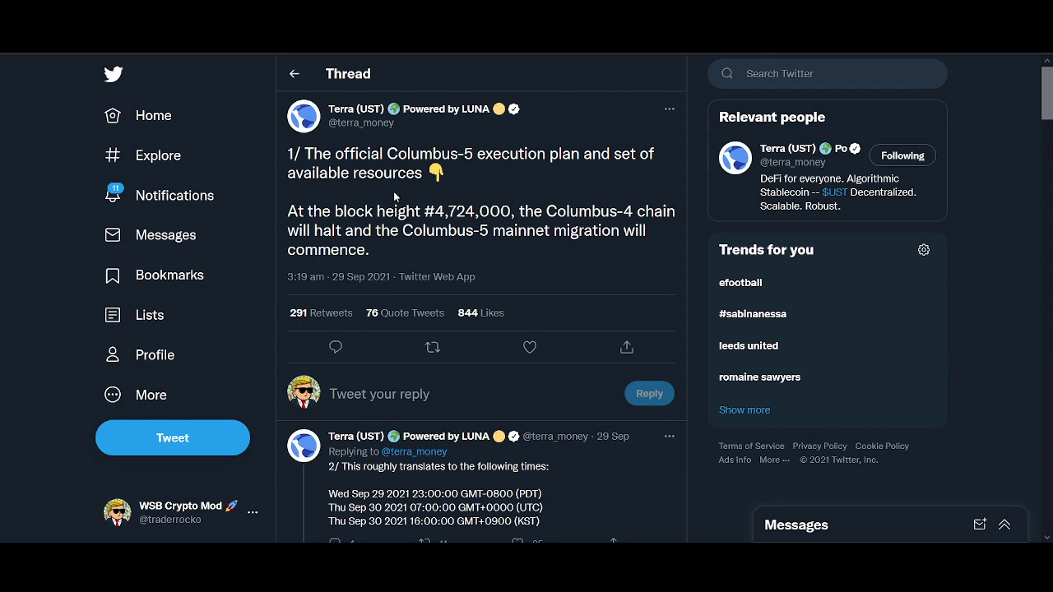
{"action": "scroll", "coordinate": [458, 204], "scroll_direction": "down", "scroll_amount": 3}
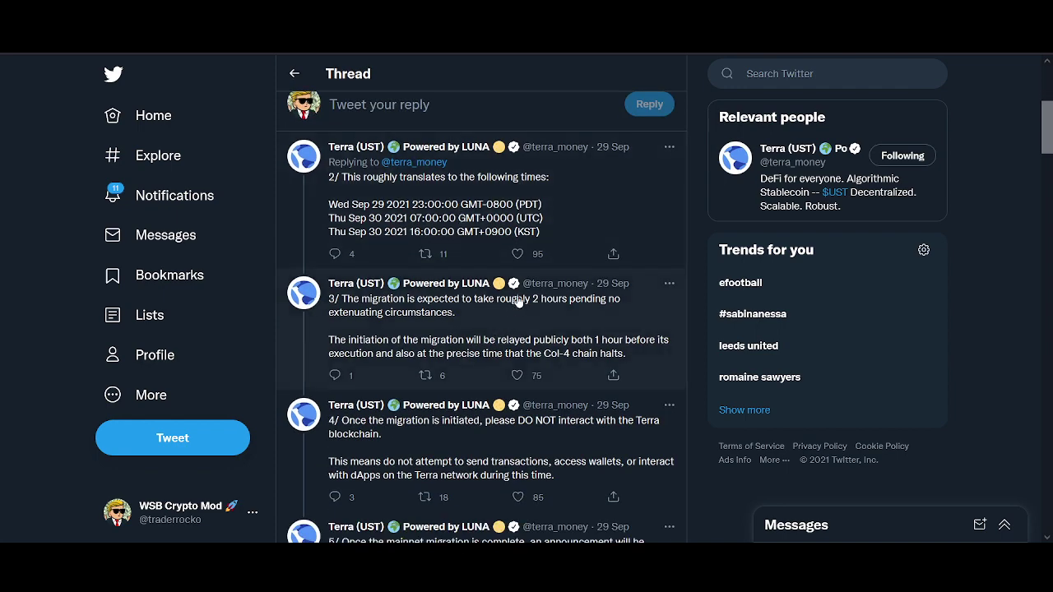
{"action": "scroll", "coordinate": [518, 301], "scroll_direction": "down", "scroll_amount": 3}
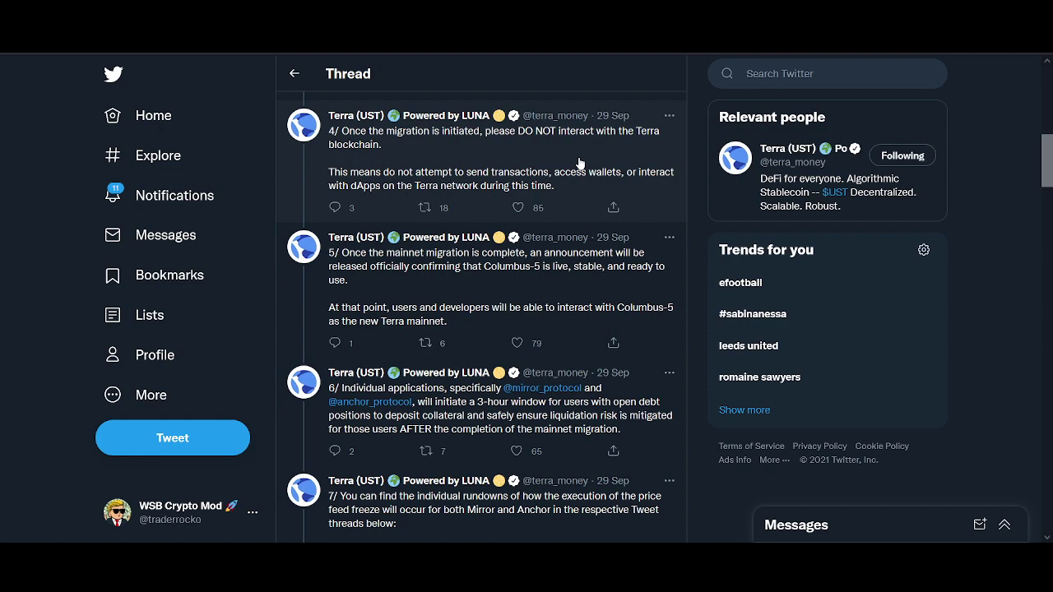
{"action": "scroll", "coordinate": [580, 163], "scroll_direction": "down", "scroll_amount": 1}
{"action": "scroll", "coordinate": [579, 163], "scroll_direction": "down", "scroll_amount": 2}
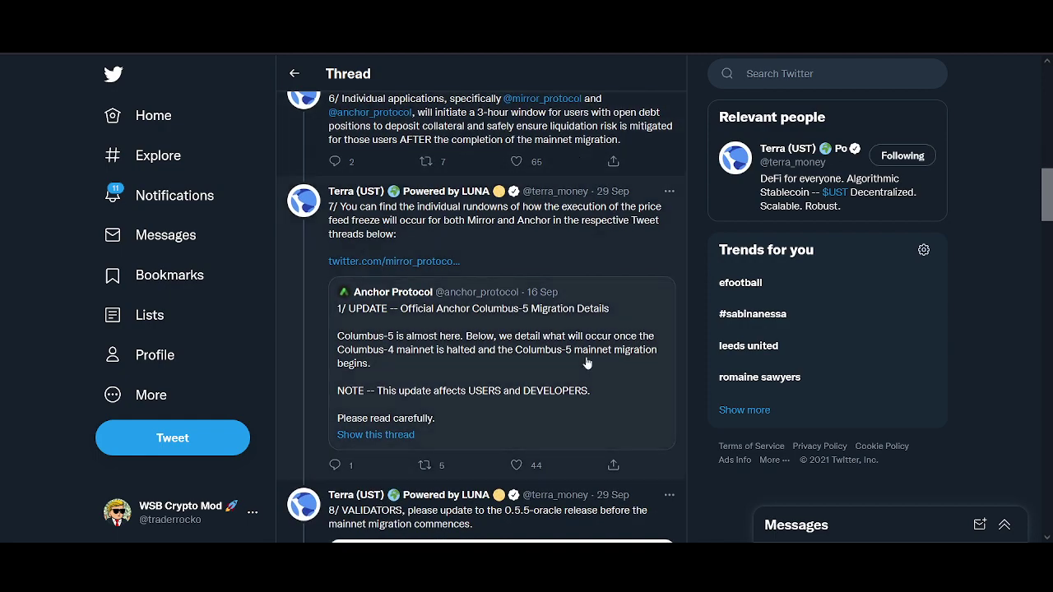
{"action": "scroll", "coordinate": [587, 362], "scroll_direction": "down", "scroll_amount": 3}
{"action": "scroll", "coordinate": [576, 378], "scroll_direction": "down", "scroll_amount": 3}
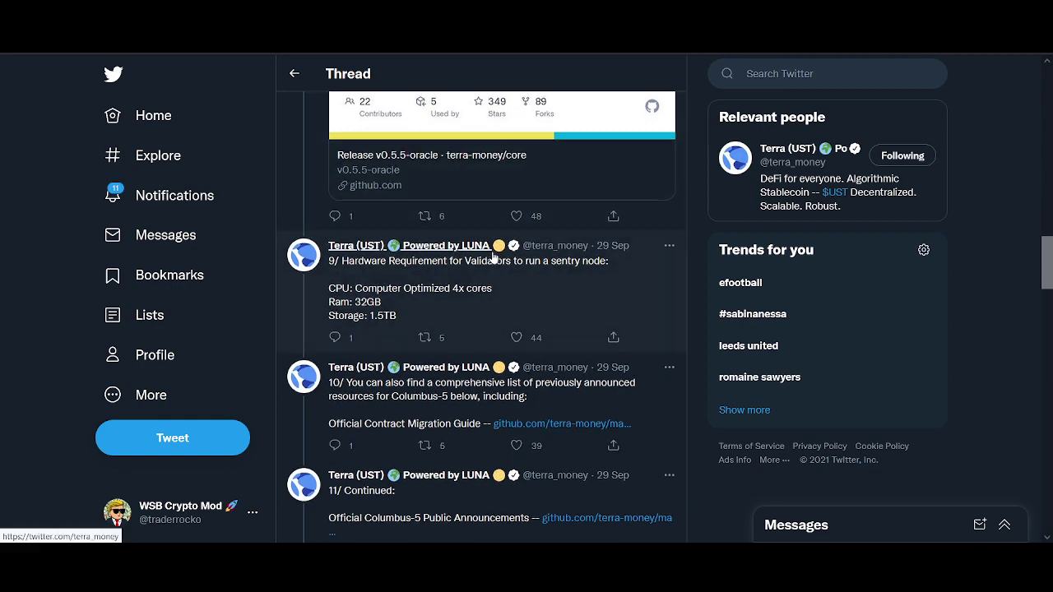
{"action": "scroll", "coordinate": [494, 257], "scroll_direction": "down", "scroll_amount": 2}
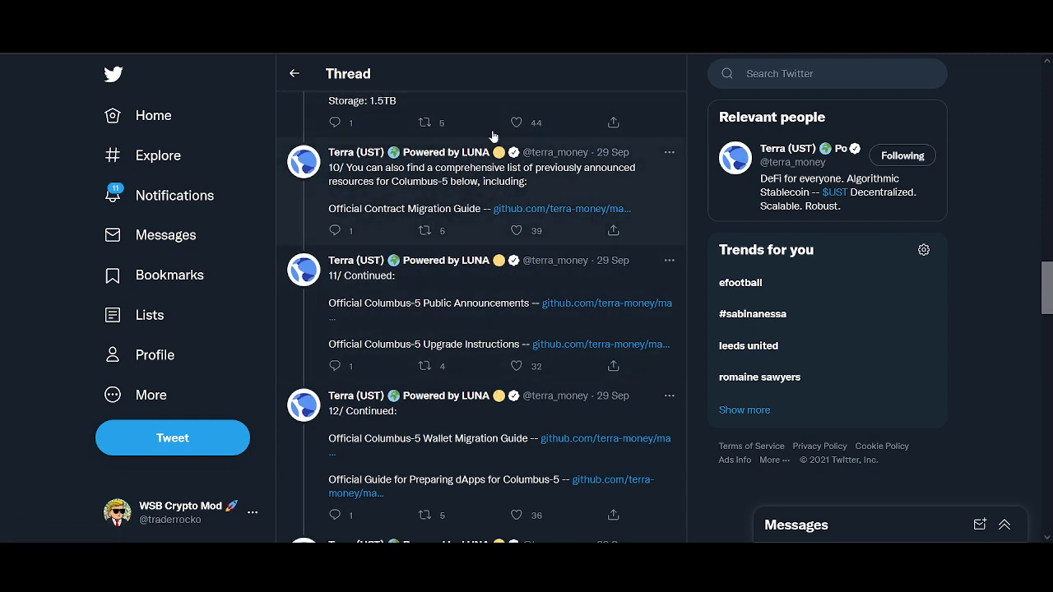
- Return to the Terra profile and open the pinned tweet announcing Columbus-5 as the new mainnet
{"action": "key", "text": "alt+Left"}
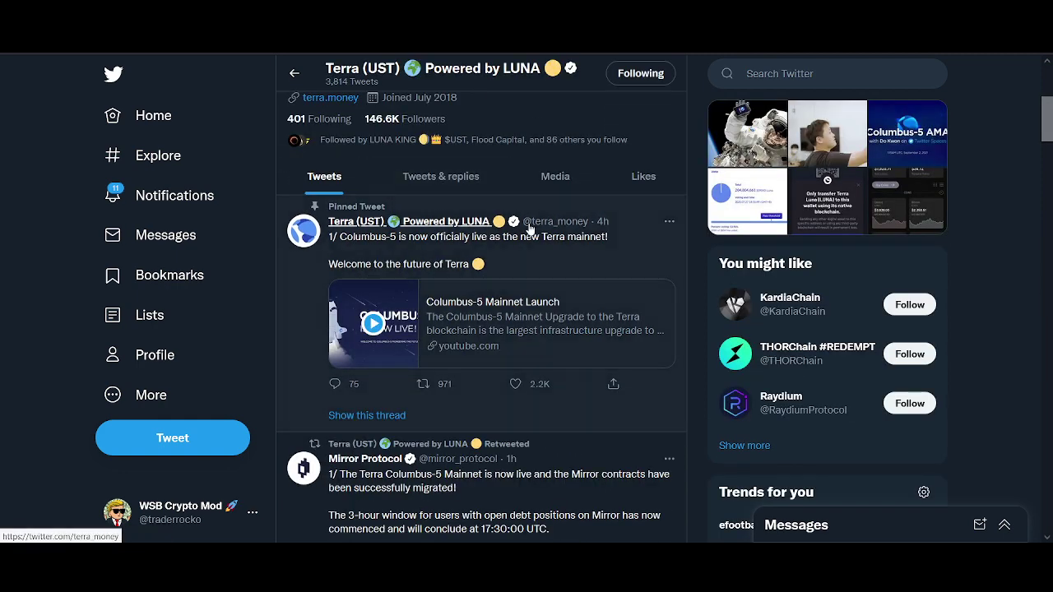
{"action": "left_click", "coordinate": [631, 260]}
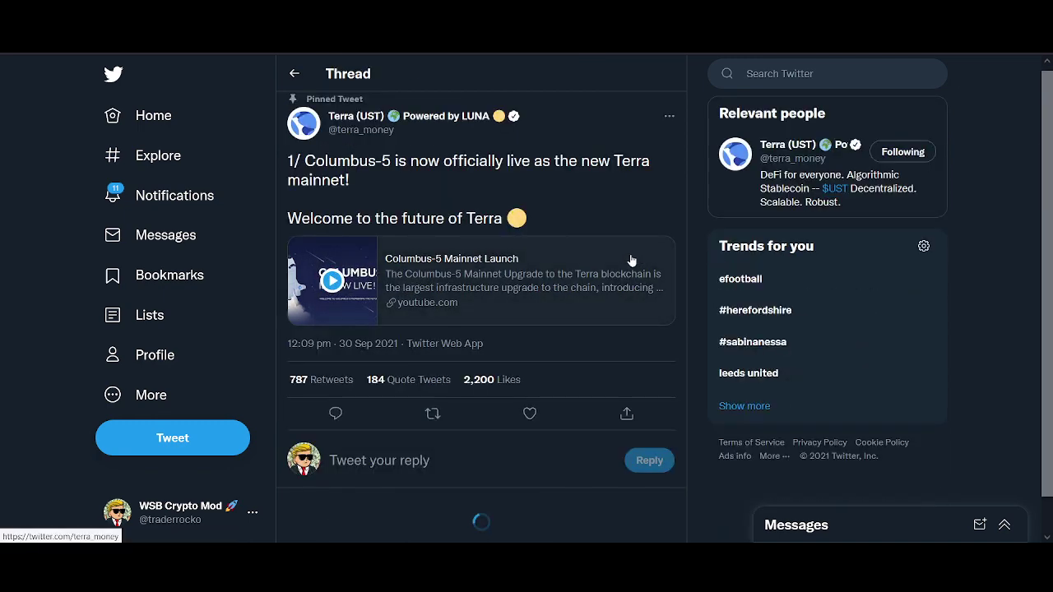
- Skim Terra's Columbus-5 launch thread and the Medium section on oracle swap fees, and view the Columbus-5 Mainnet Launch video page on YouTube
{"action": "scroll", "coordinate": [625, 207], "scroll_direction": "down", "scroll_amount": 3}
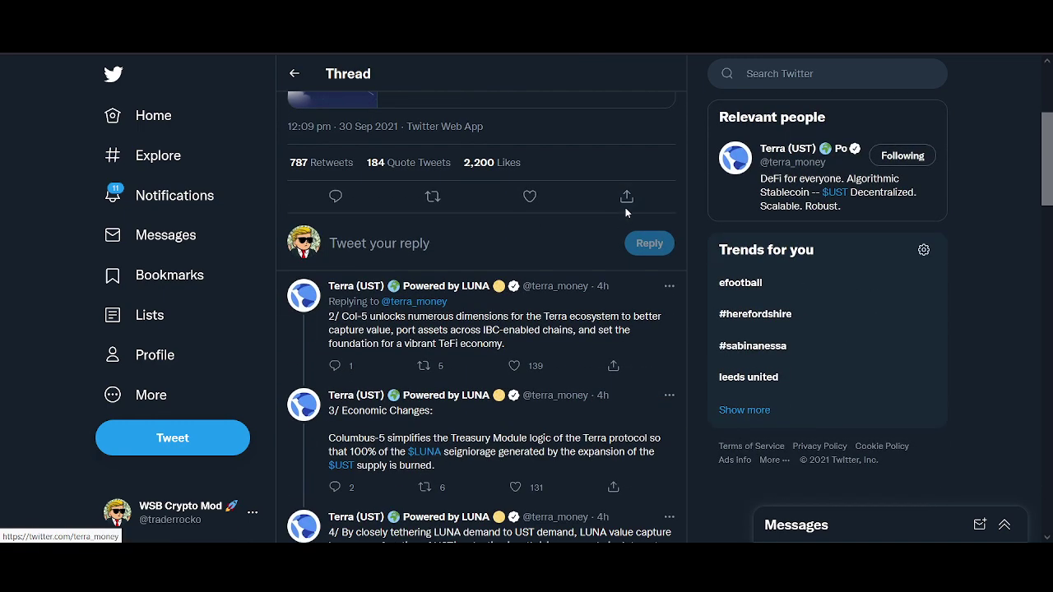
{"action": "scroll", "coordinate": [625, 207], "scroll_direction": "down", "scroll_amount": 2}
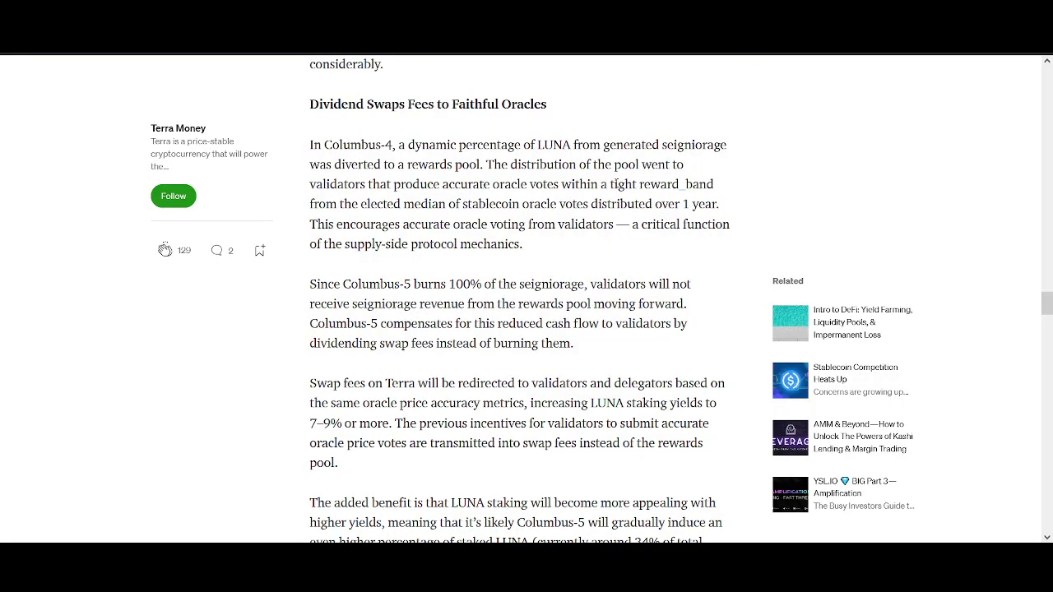
{"action": "middle_click", "coordinate": [641, 343]}
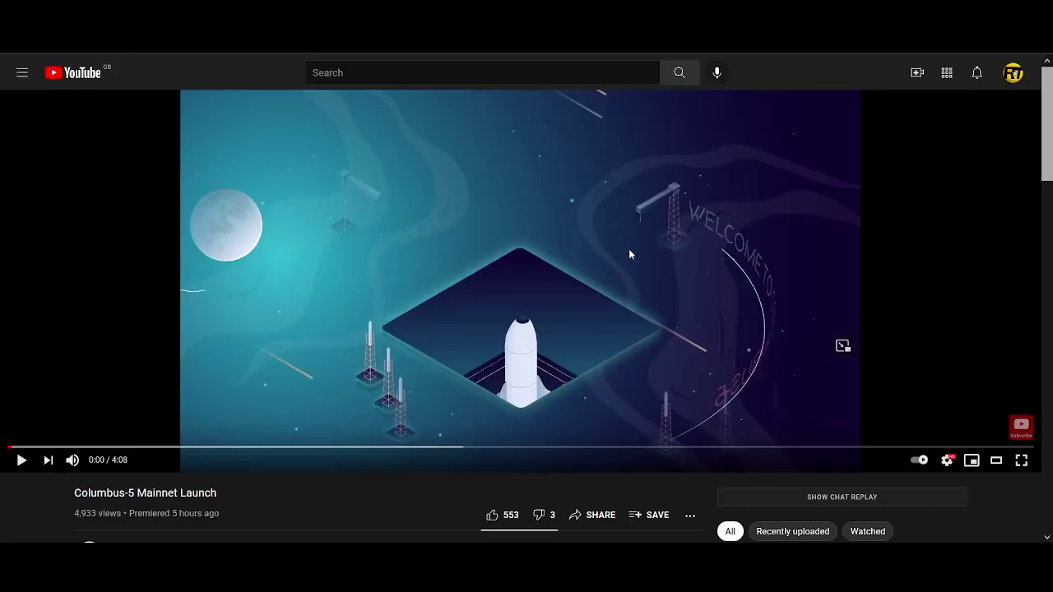
{"action": "scroll", "coordinate": [628, 248], "scroll_direction": "down", "scroll_amount": 3}
{"action": "scroll", "coordinate": [627, 252], "scroll_direction": "up", "scroll_amount": 3}
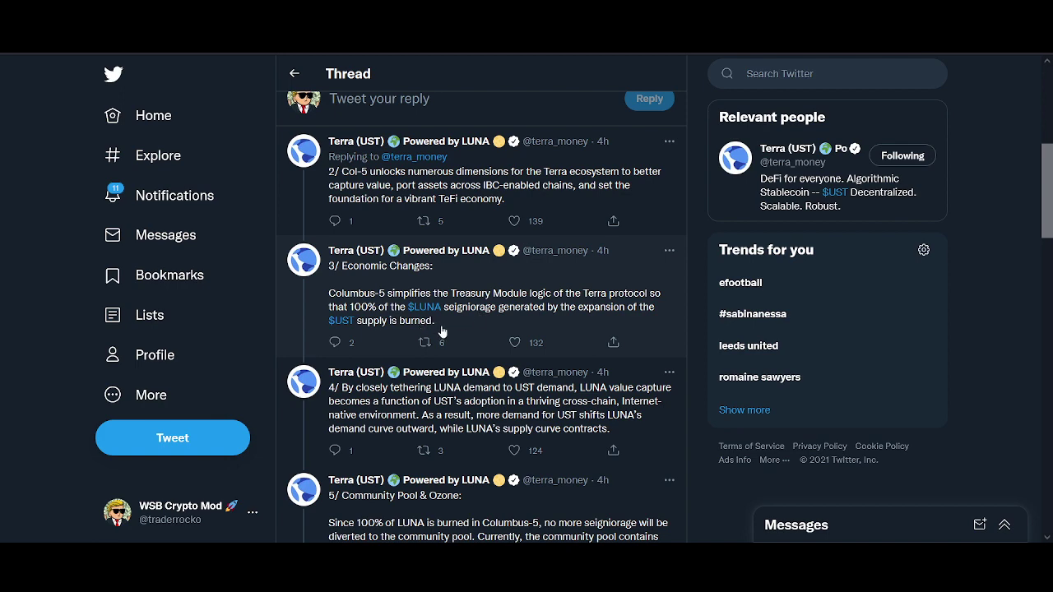
- Read Terra's Columbus-5 launch thread on Twitter for LUNA seigniorage burning, the community pool, Ozone and IBC plans
{"action": "scroll", "coordinate": [475, 345], "scroll_direction": "down", "scroll_amount": 3}
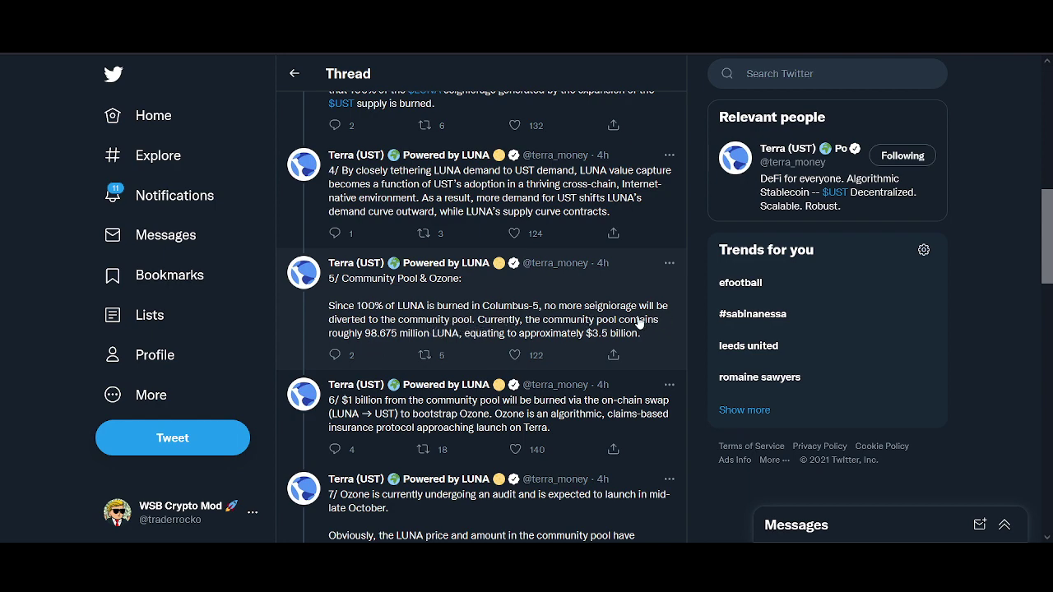
{"action": "scroll", "coordinate": [640, 323], "scroll_direction": "down", "scroll_amount": 2}
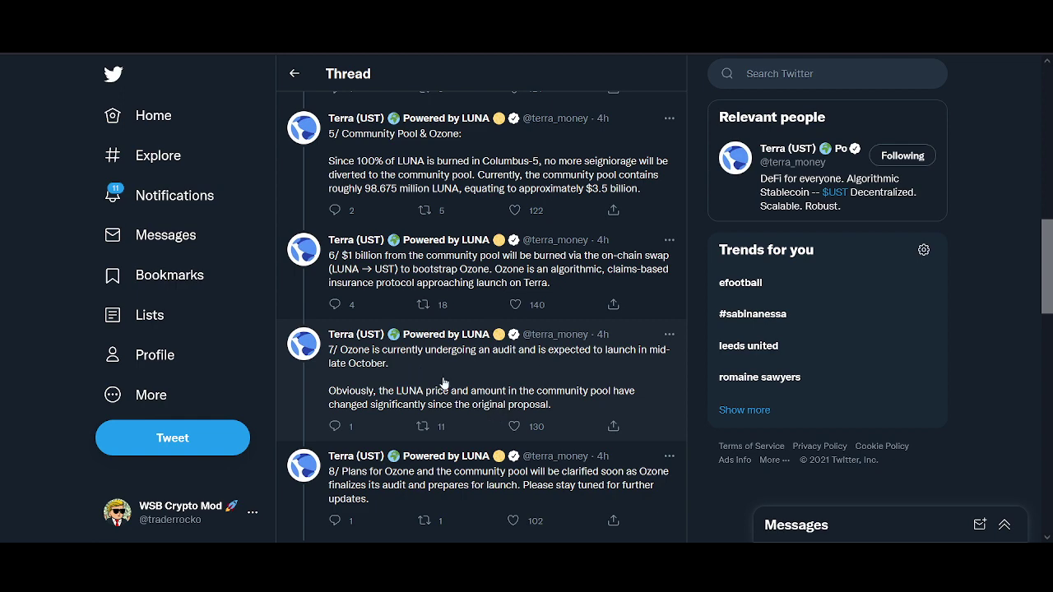
{"action": "scroll", "coordinate": [444, 384], "scroll_direction": "down", "scroll_amount": 1}
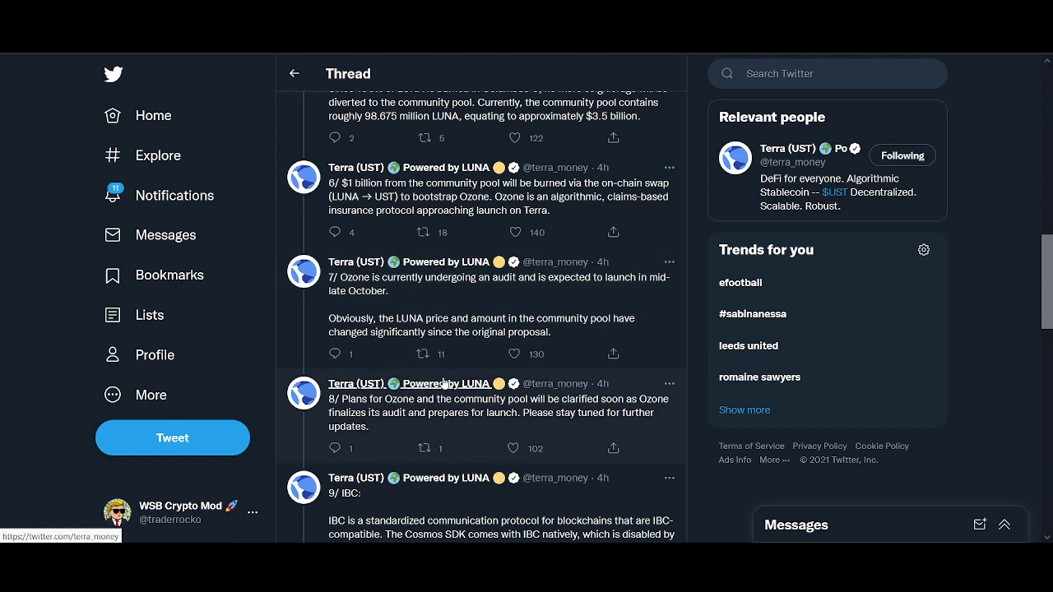
{"action": "mouse_move", "coordinate": [443, 384]}
{"action": "scroll", "coordinate": [548, 430], "scroll_direction": "down", "scroll_amount": 3}
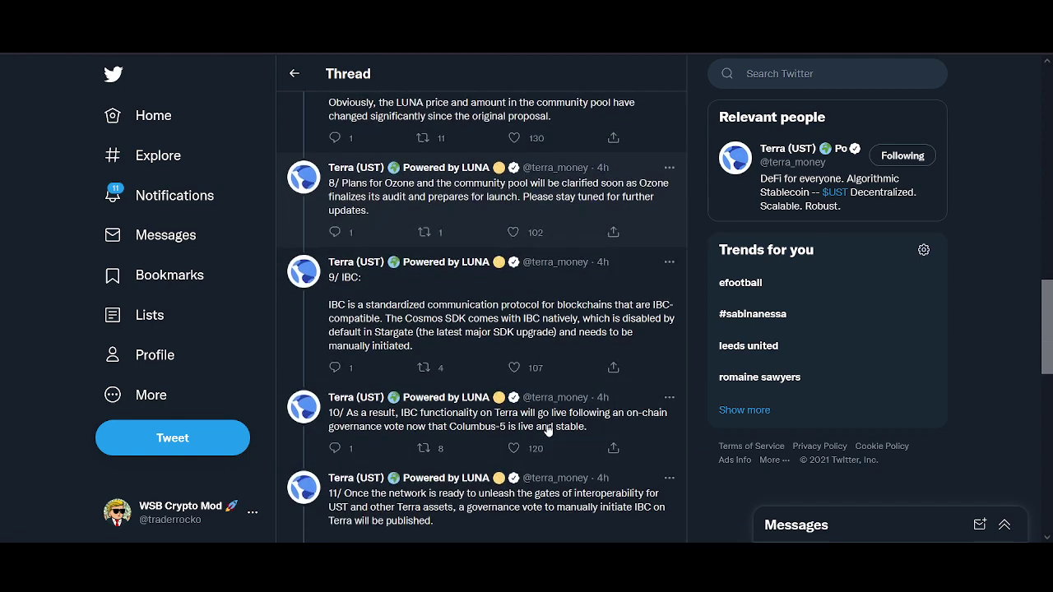
{"action": "scroll", "coordinate": [563, 278], "scroll_direction": "down", "scroll_amount": 2}
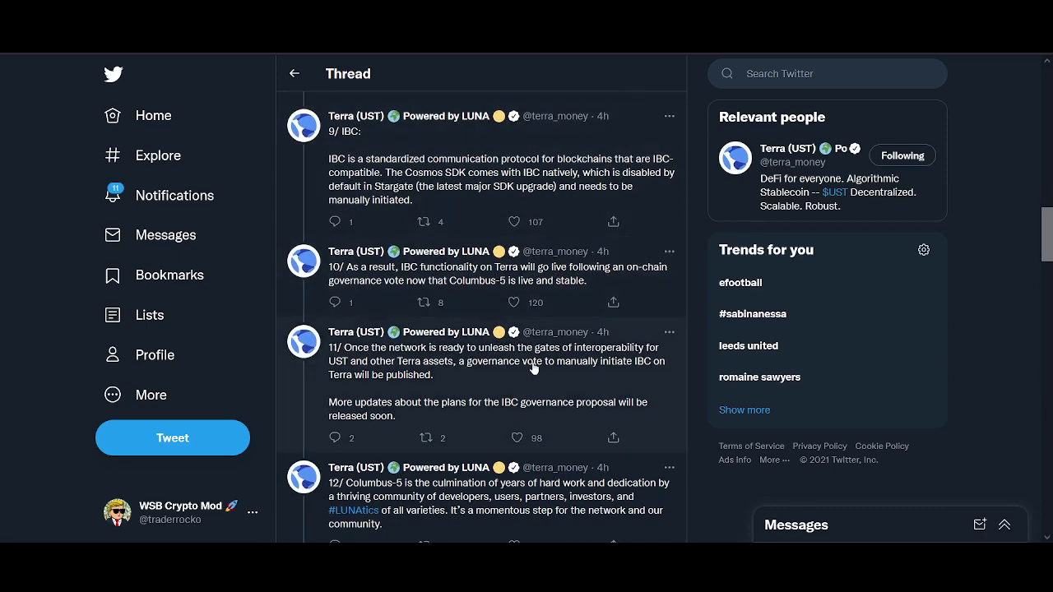
{"action": "scroll", "coordinate": [541, 374], "scroll_direction": "down", "scroll_amount": 1}
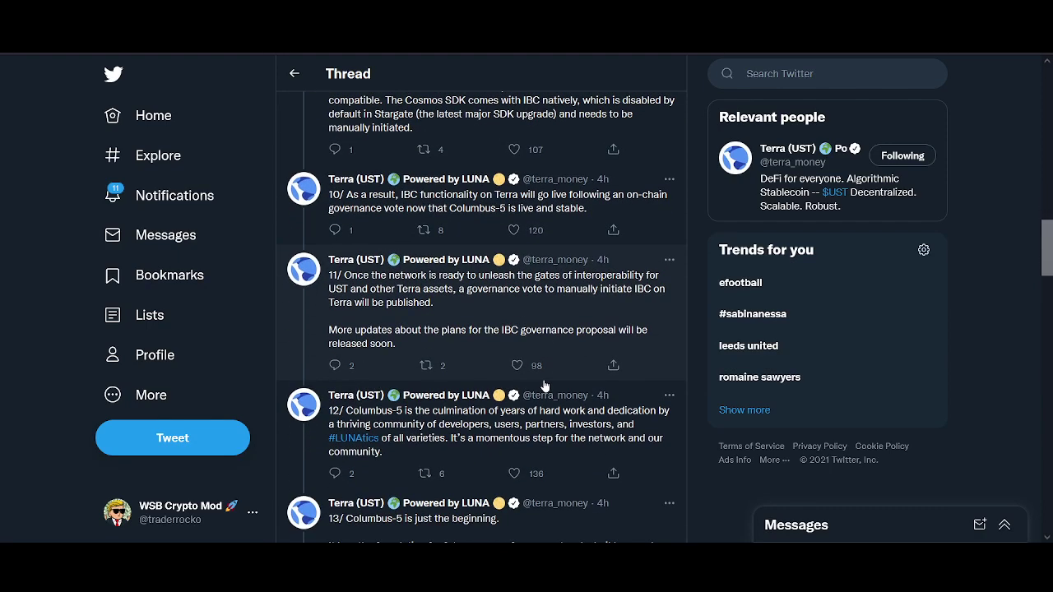
{"action": "scroll", "coordinate": [543, 385], "scroll_direction": "up", "scroll_amount": 1}
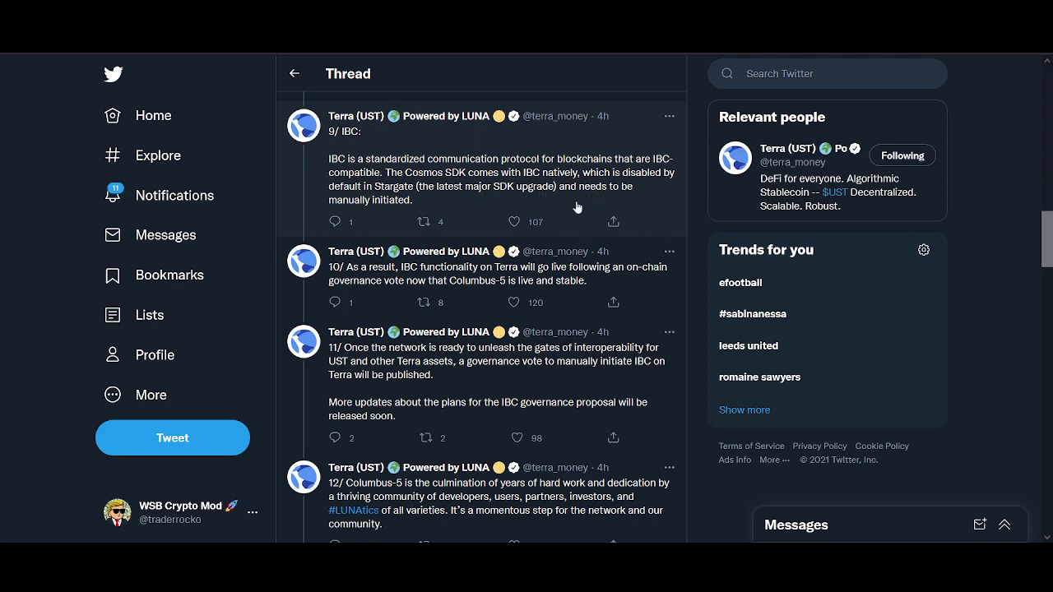
{"action": "scroll", "coordinate": [464, 306], "scroll_direction": "down", "scroll_amount": 2}
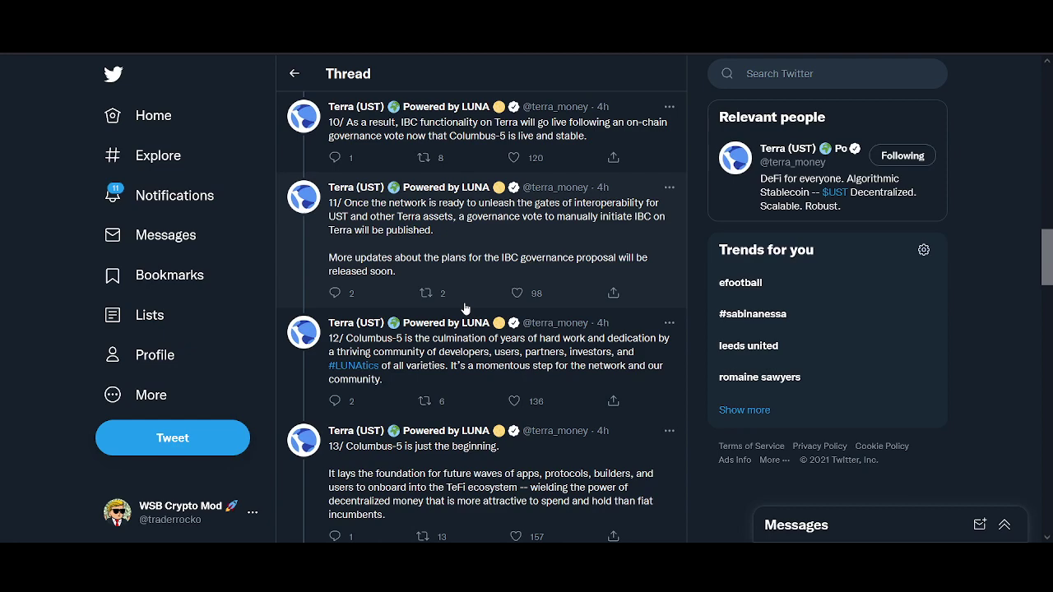
{"action": "scroll", "coordinate": [464, 306], "scroll_direction": "down", "scroll_amount": 3}
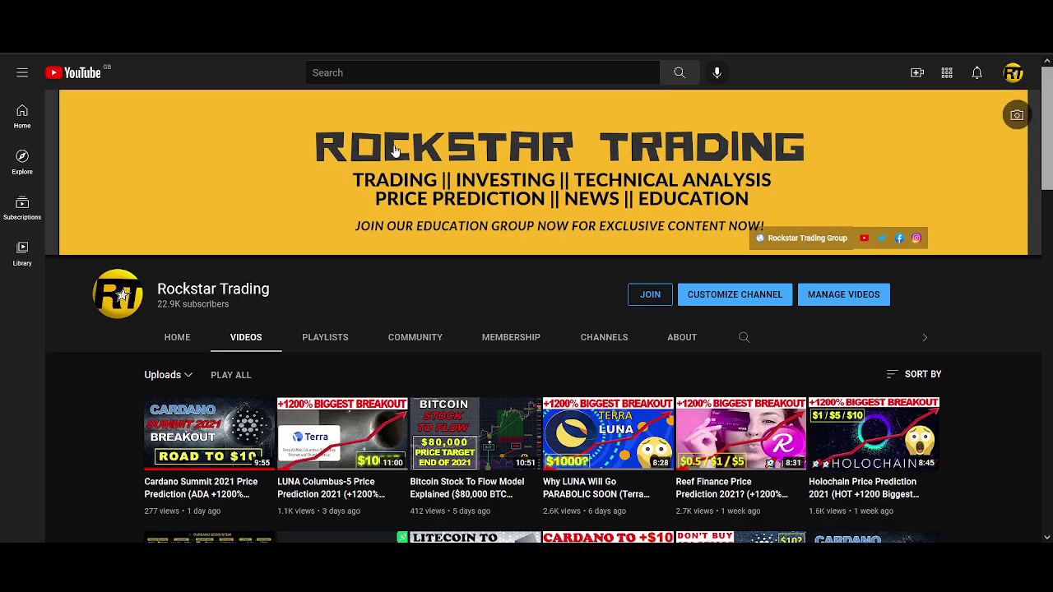
- Look through the uploaded videos on the Rockstar Trading YouTube channel
{"action": "scroll", "coordinate": [395, 151], "scroll_direction": "down", "scroll_amount": 3}
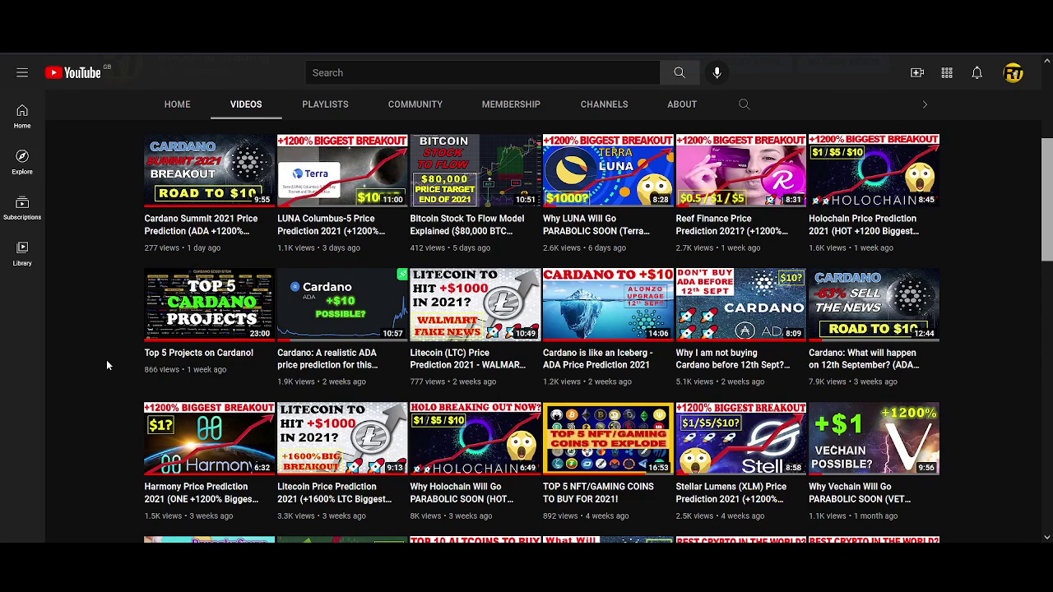
{"action": "mouse_move", "coordinate": [185, 350]}
{"action": "mouse_move", "coordinate": [172, 331]}
{"action": "scroll", "coordinate": [129, 391], "scroll_direction": "up", "scroll_amount": 3}
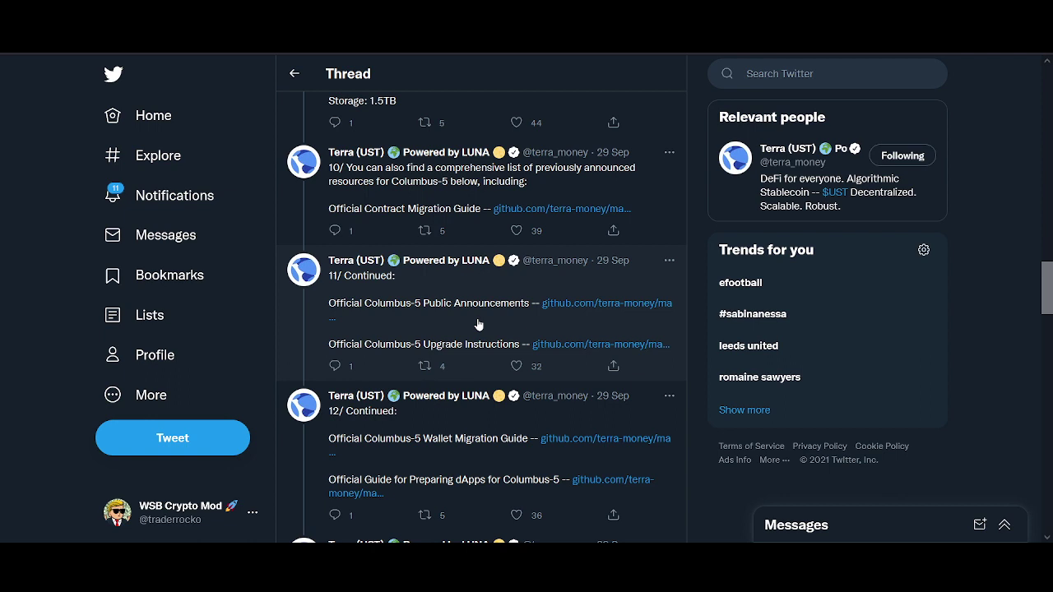
- Switch to Twitter and look back through the resource links and validator requirements in Terra's Columbus-5 execution plan thread
{"action": "scroll", "coordinate": [402, 238], "scroll_direction": "up", "scroll_amount": 15}
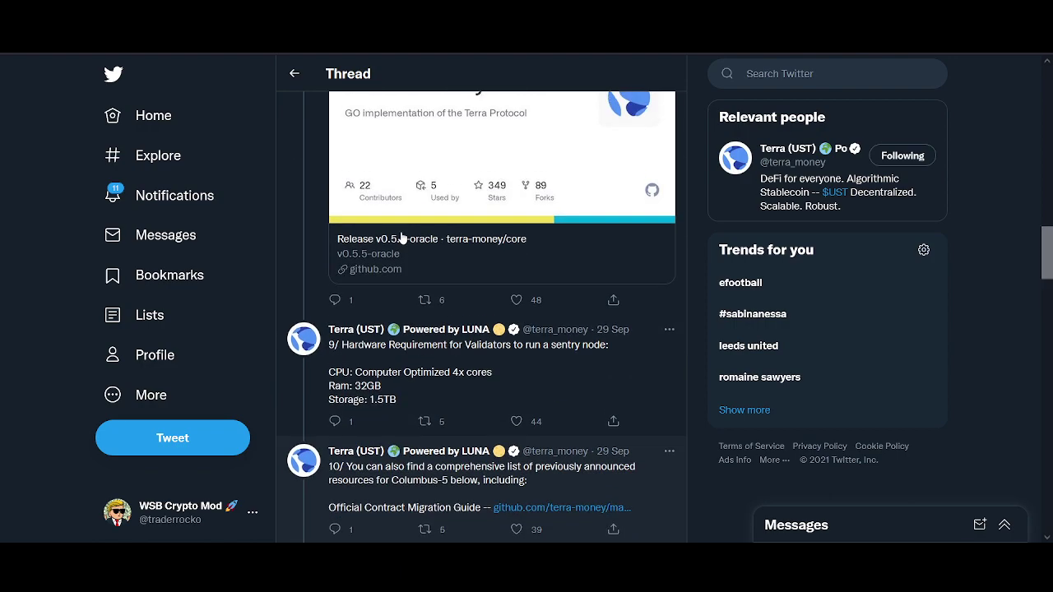
{"action": "scroll", "coordinate": [402, 238], "scroll_direction": "up", "scroll_amount": 6}
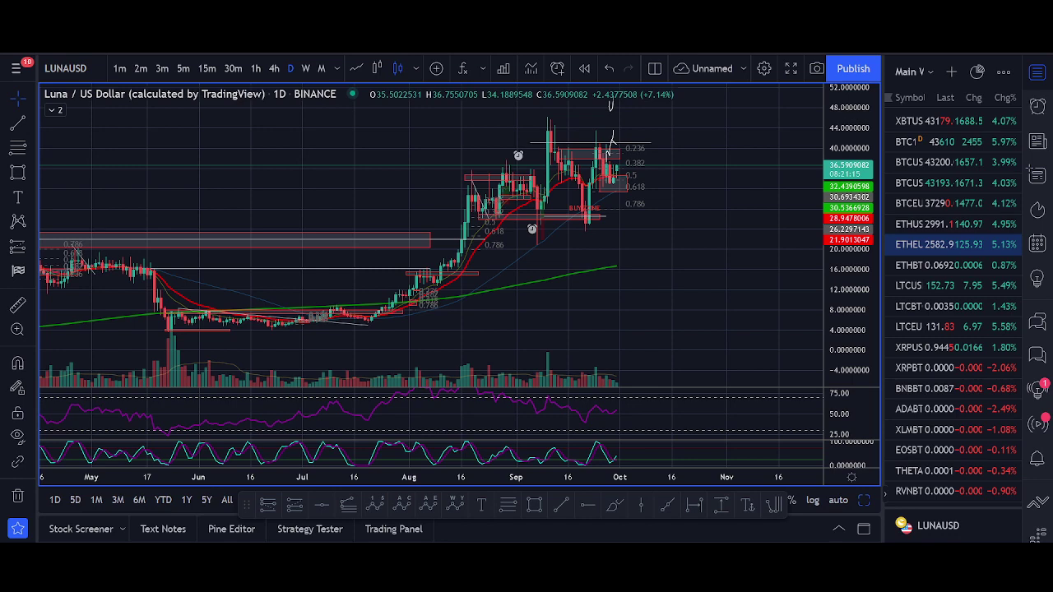
- Switch to TradingView and set the LUNAUSD chart to the 4-hour timeframe, framing the latest candles
{"action": "scroll", "coordinate": [412, 157], "scroll_direction": "up", "scroll_amount": 5}
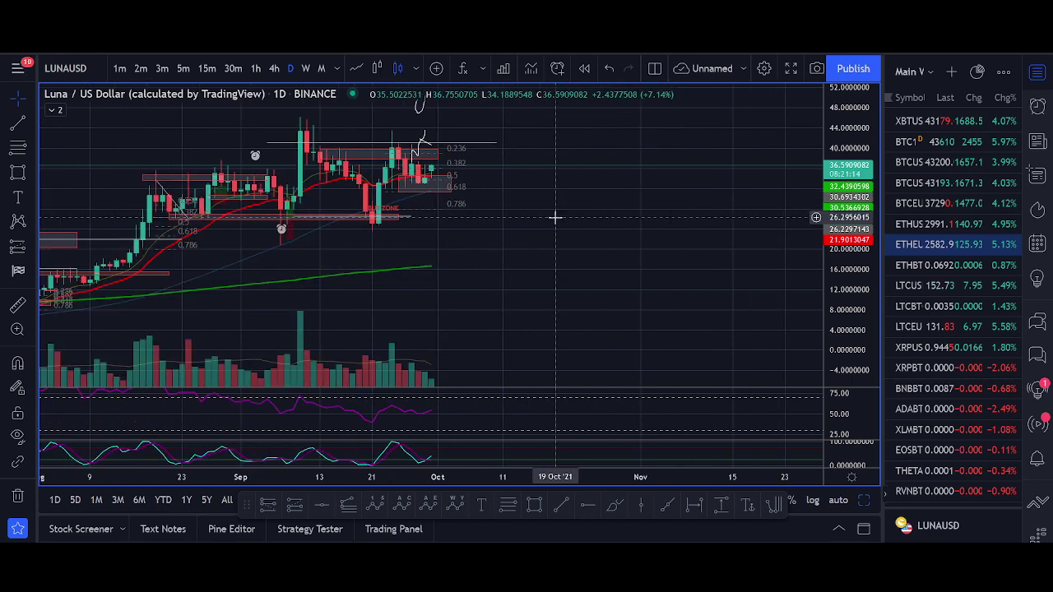
{"action": "left_click", "coordinate": [276, 68]}
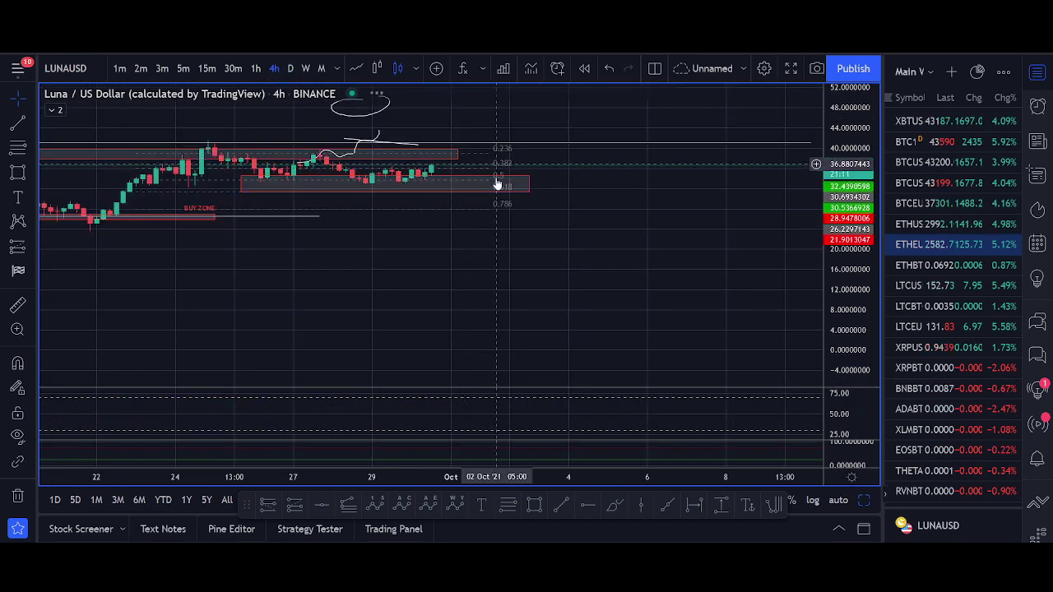
{"action": "mouse_move", "coordinate": [837, 284]}
{"action": "left_mouse_down"}
{"action": "mouse_move", "coordinate": [704, 204]}
{"action": "mouse_move", "coordinate": [644, 238]}
{"action": "left_mouse_up"}
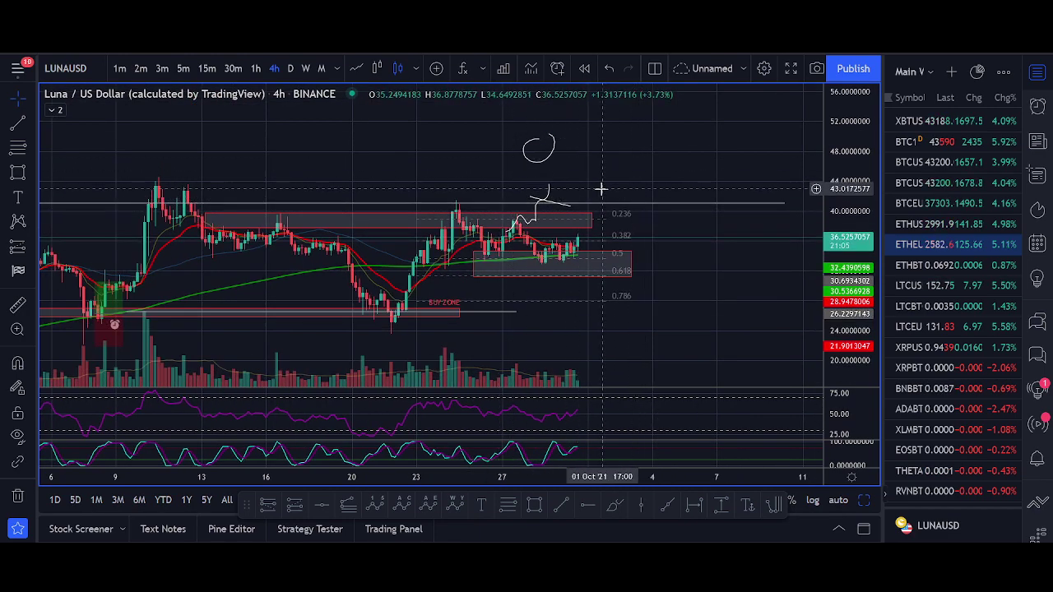
- Examine the LUNAUSD 4-hour price history from May to October against the marked zones, Fibonacci levels and moving averages
{"action": "scroll", "coordinate": [601, 189], "scroll_direction": "down", "scroll_amount": 6}
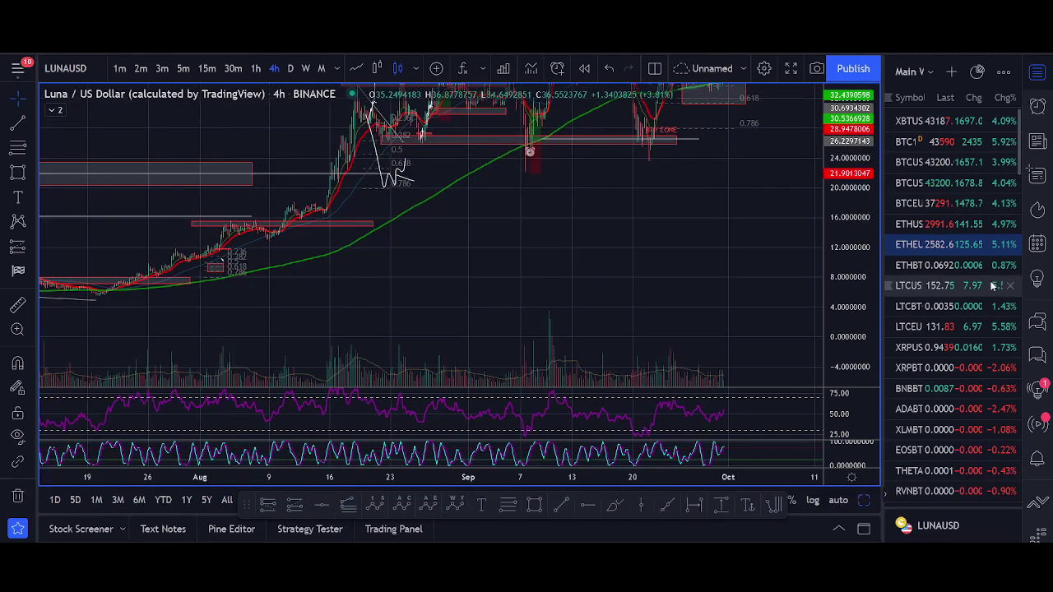
{"action": "scroll", "coordinate": [488, 284], "scroll_direction": "down", "scroll_amount": 5}
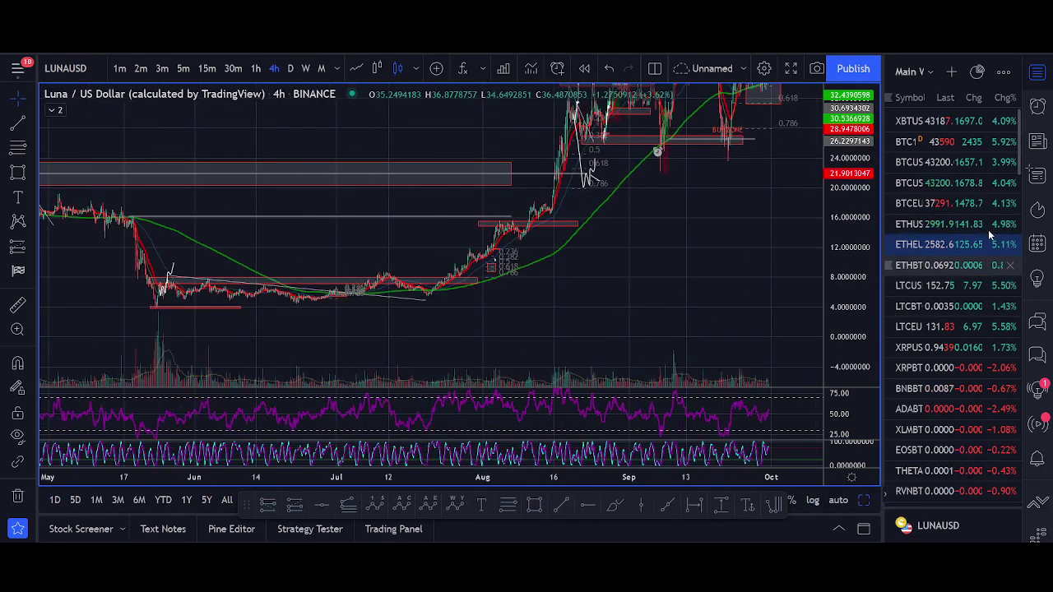
{"action": "scroll", "coordinate": [940, 307], "scroll_direction": "down", "scroll_amount": 2}
{"action": "scroll", "coordinate": [678, 321], "scroll_direction": "down", "scroll_amount": 3}
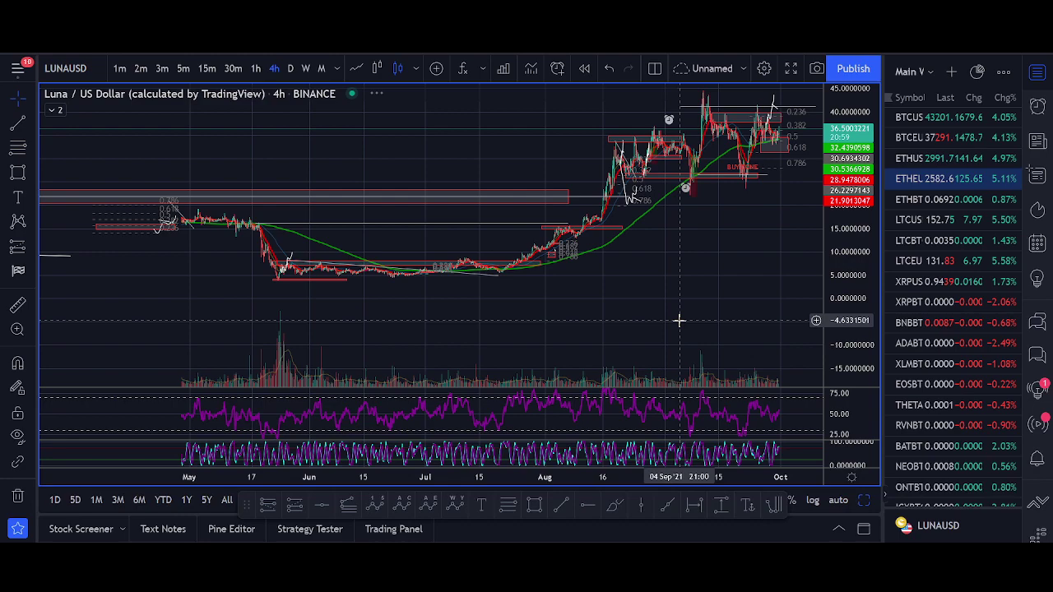
{"action": "scroll", "coordinate": [678, 320], "scroll_direction": "down", "scroll_amount": 3}
{"action": "scroll", "coordinate": [677, 318], "scroll_direction": "up", "scroll_amount": 6}
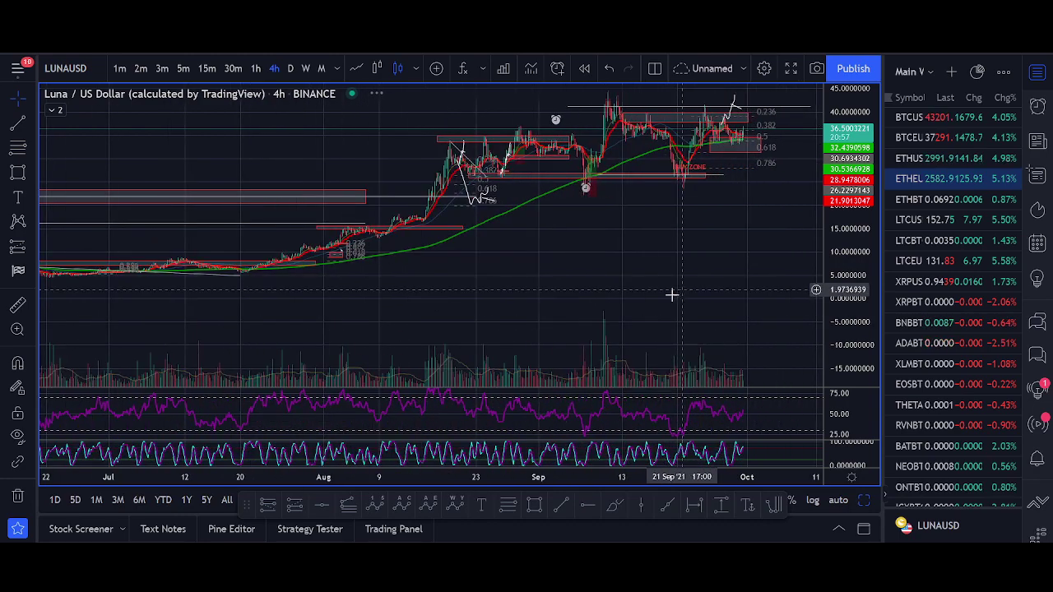
{"action": "scroll", "coordinate": [636, 335], "scroll_direction": "up", "scroll_amount": 3}
{"action": "scroll", "coordinate": [692, 266], "scroll_direction": "up", "scroll_amount": 2}
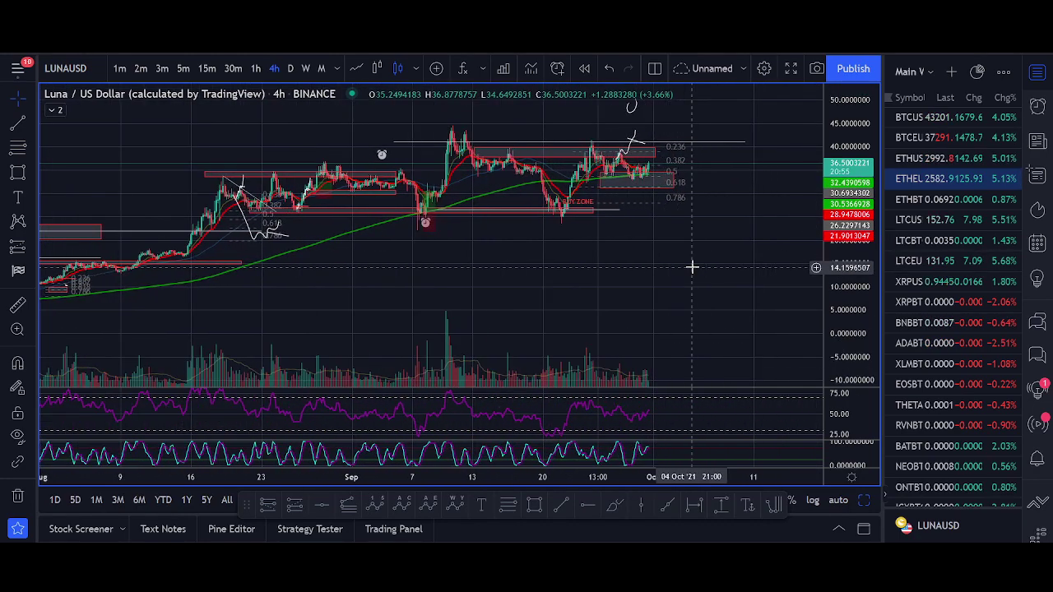
{"action": "scroll", "coordinate": [692, 266], "scroll_direction": "down", "scroll_amount": 4}
{"action": "scroll", "coordinate": [559, 263], "scroll_direction": "up", "scroll_amount": 2}
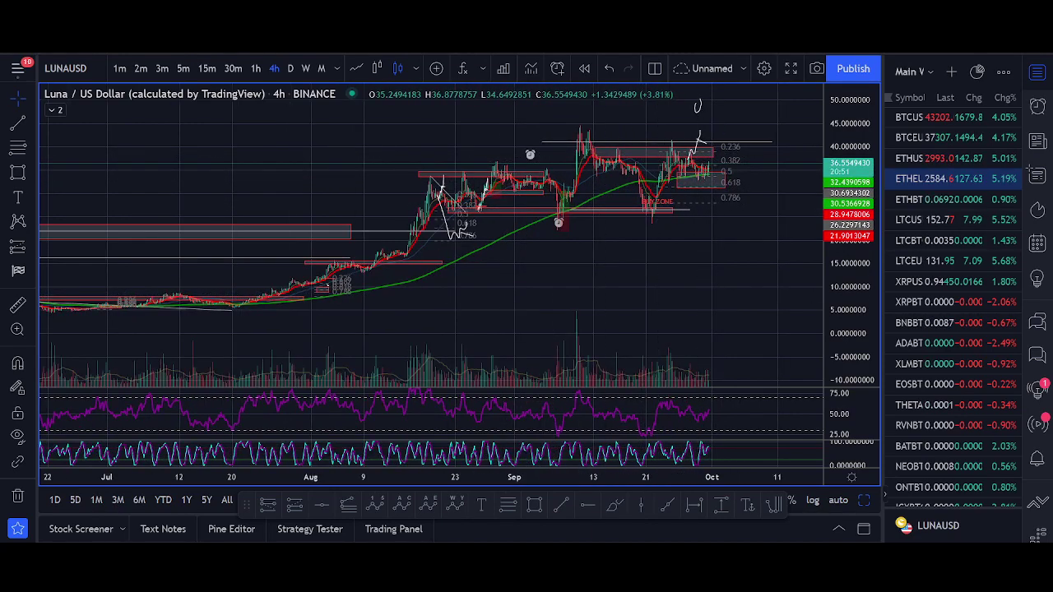
{"action": "scroll", "coordinate": [552, 285], "scroll_direction": "up", "scroll_amount": 5}
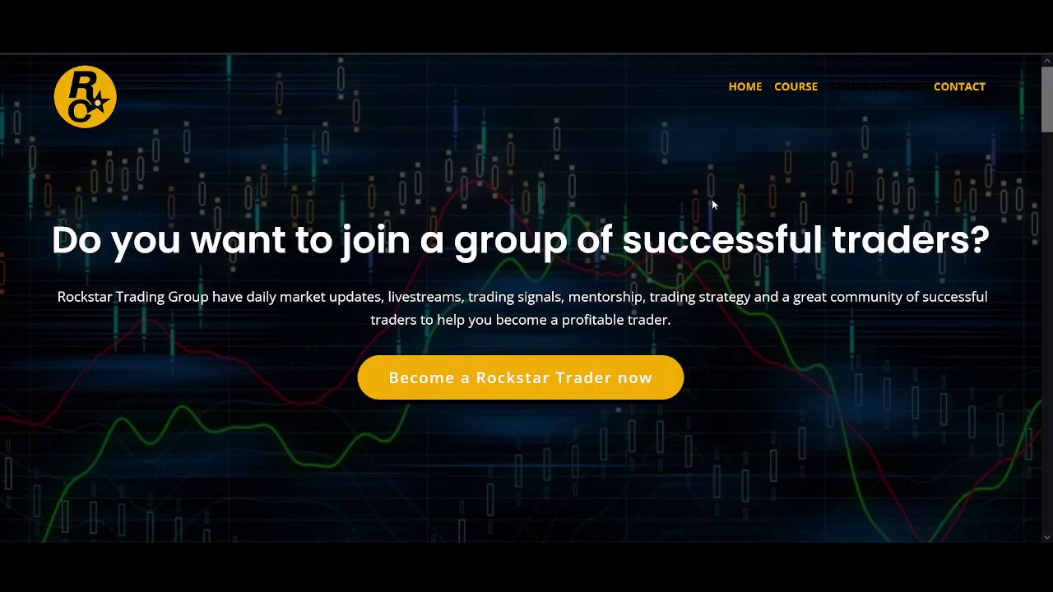
- Read the Rockstar Trading Group web page for its membership description and live market analysis offering
{"action": "scroll", "coordinate": [748, 255], "scroll_direction": "down", "scroll_amount": 10}
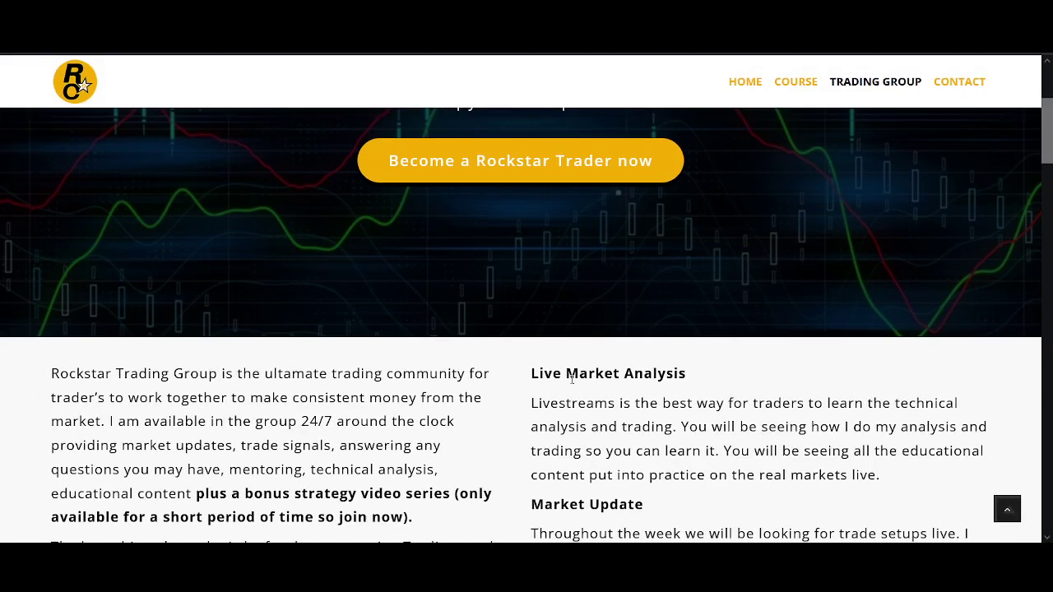
{"action": "scroll", "coordinate": [507, 377], "scroll_direction": "down", "scroll_amount": 15}
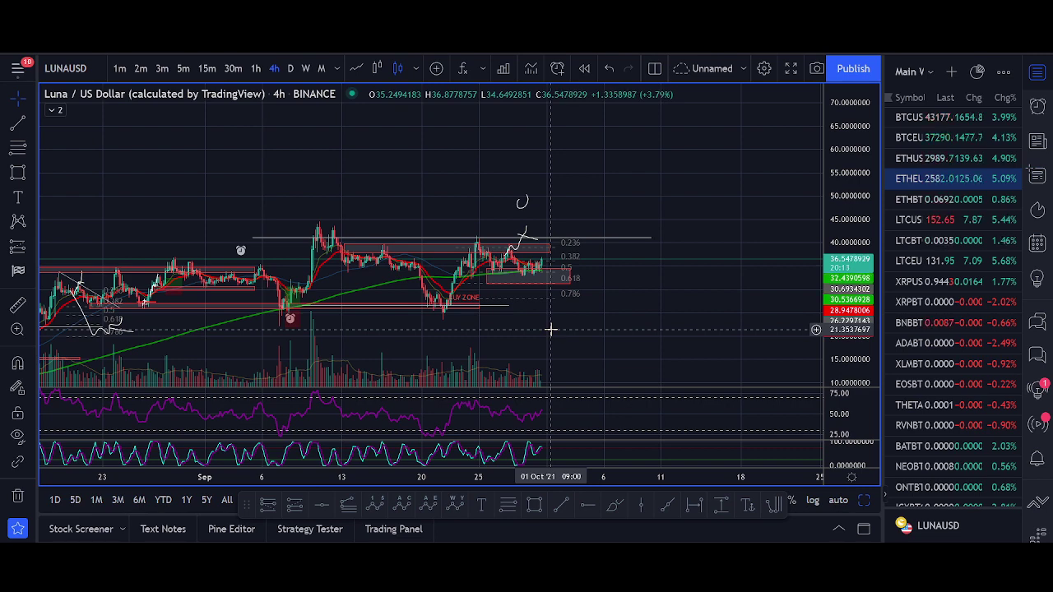
- Review the LUNA trade update in the Telegram group and examine recent LUNAUSD candles around the buy zone and resistance line
{"action": "left_click_drag", "start_coordinate": [639, 294], "coordinate": [677, 216]}
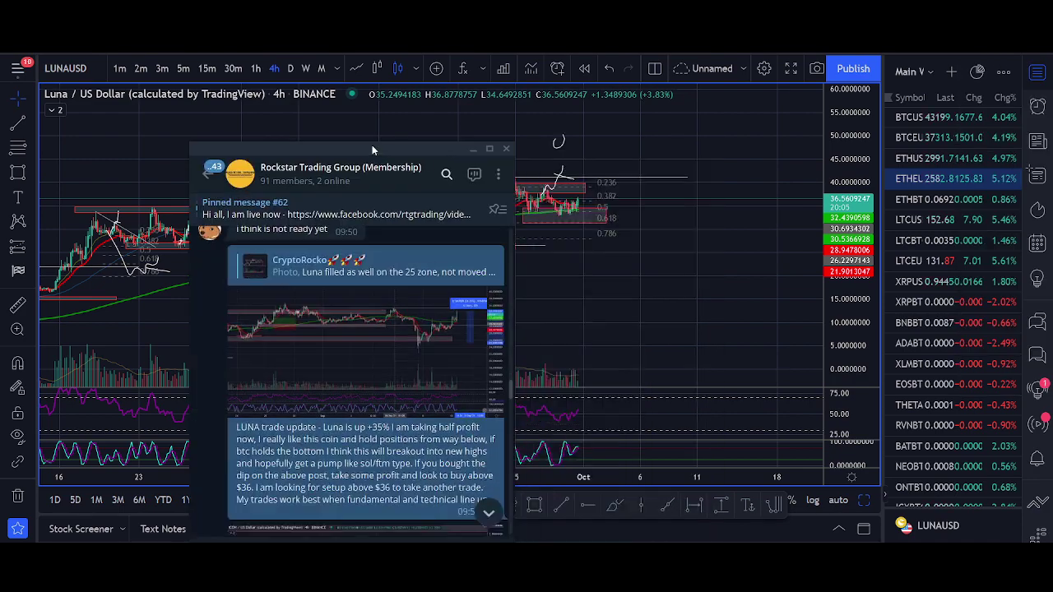
{"action": "left_click_drag", "start_coordinate": [634, 162], "coordinate": [623, 196]}
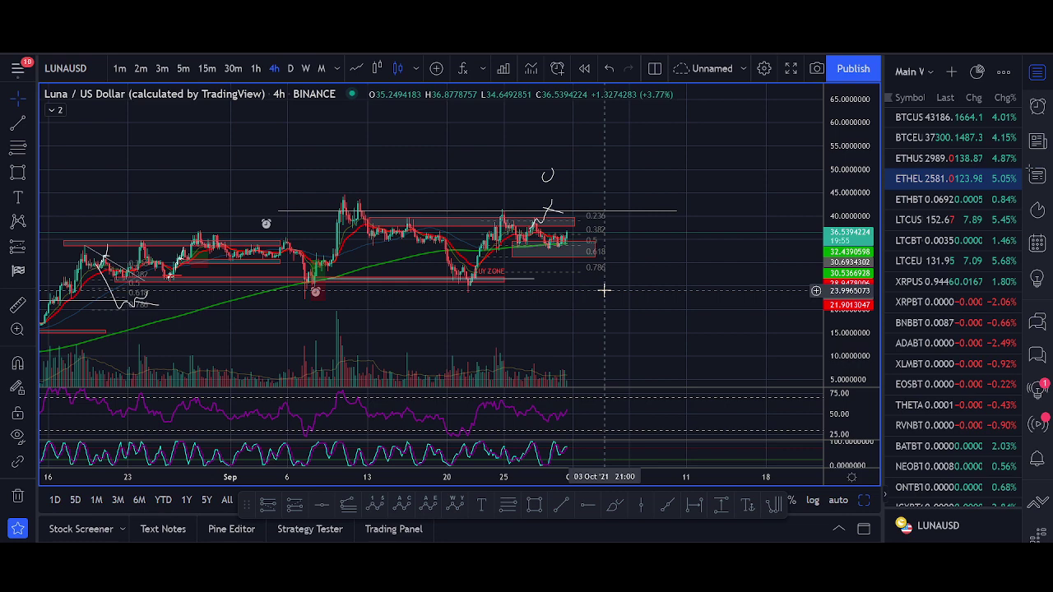
{"action": "left_click", "coordinate": [612, 347]}
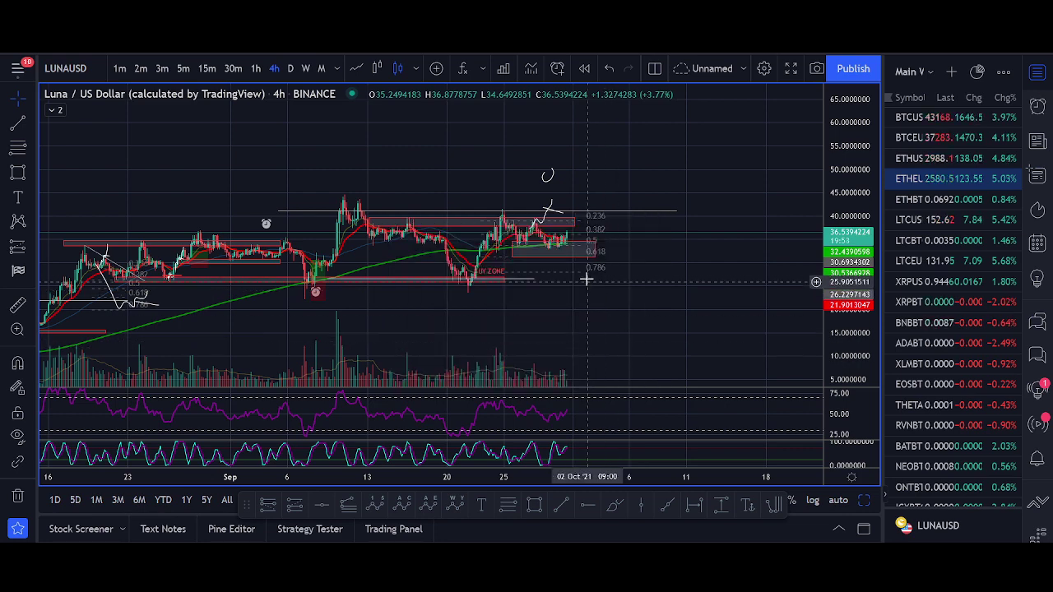
{"action": "left_click_drag", "start_coordinate": [614, 308], "coordinate": [703, 291]}
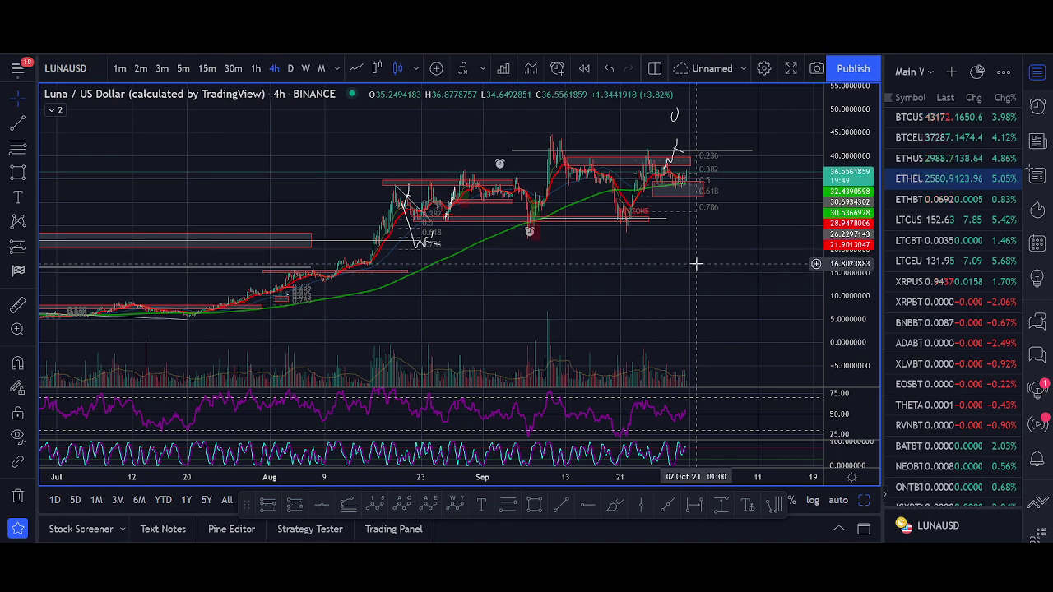
{"action": "scroll", "coordinate": [698, 265], "scroll_direction": "up", "scroll_amount": 2}
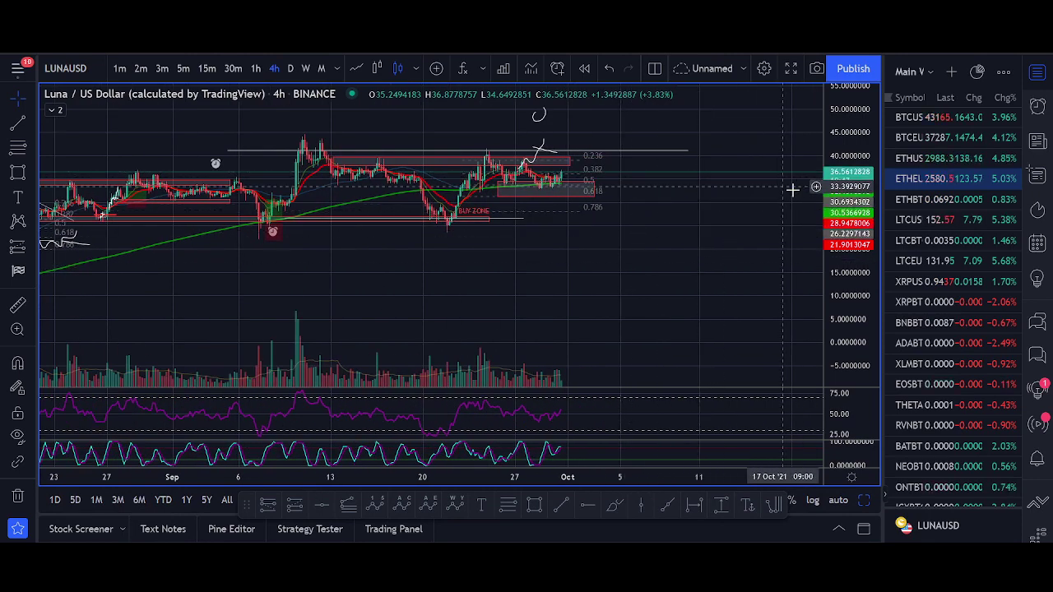
{"action": "left_click_drag", "start_coordinate": [694, 228], "coordinate": [683, 276]}
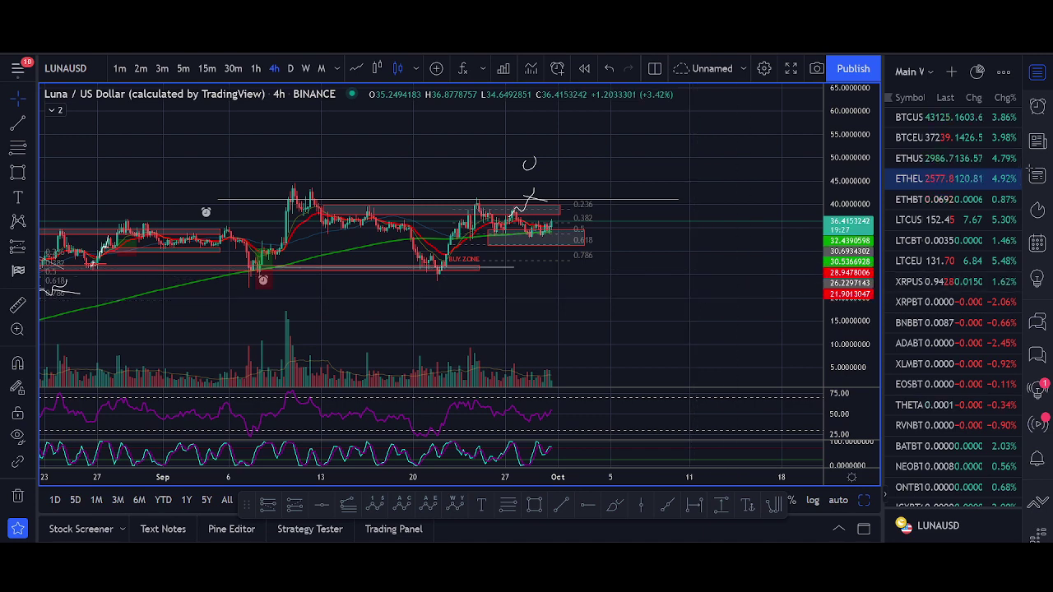
- Switch to Telegram and search the Rockstar Trading Group membership chat for "luna $5"
{"action": "key", "text": "alt+Tab"}
{"action": "left_click", "coordinate": [578, 171]}
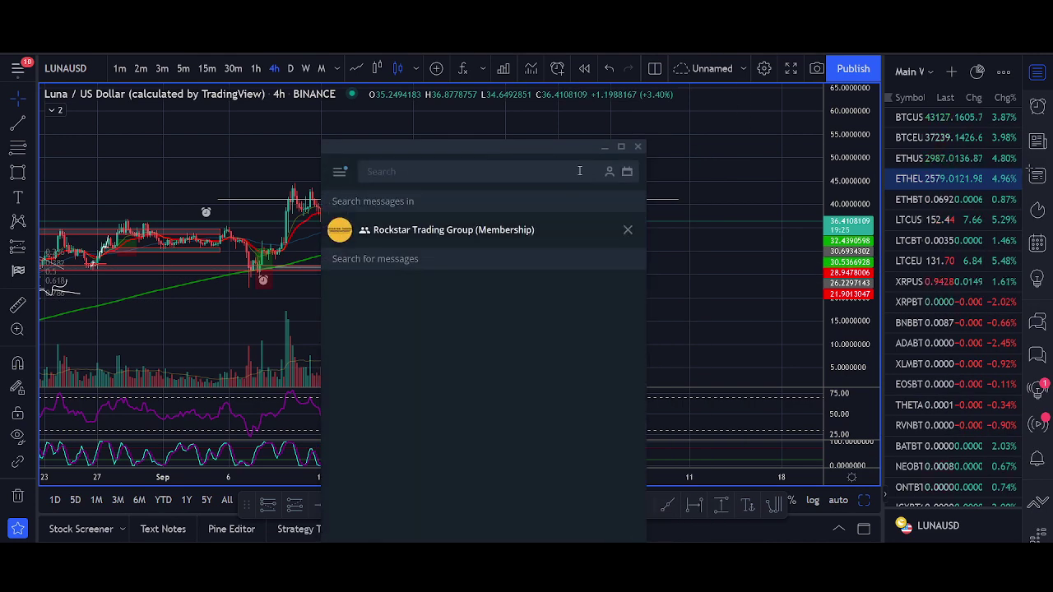
{"action": "type", "text": "luna $5"}
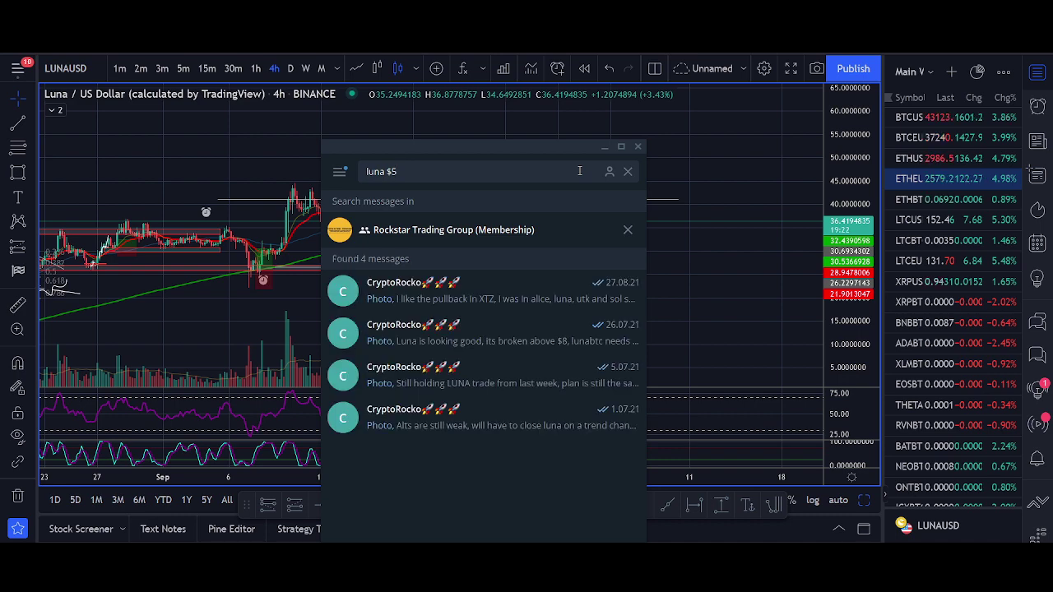
- Open the 5 July message about holding the LUNA trade, view its attached 4-hour chart enlarged, and return to the TradingView chart
{"action": "left_click", "coordinate": [517, 385]}
{"action": "left_click", "coordinate": [543, 398]}
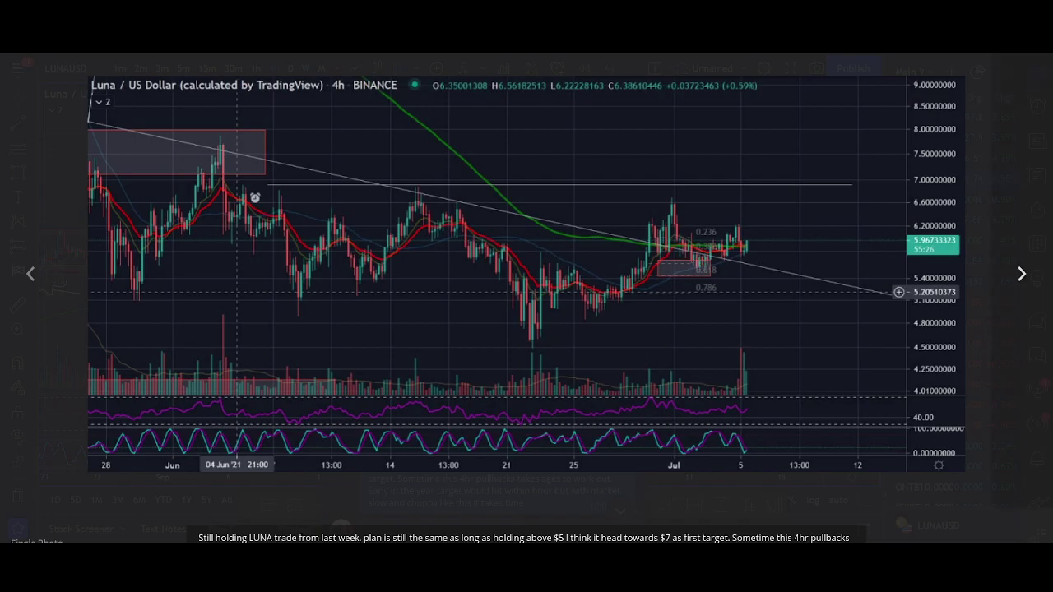
{"action": "key", "text": "Escape"}
{"action": "scroll", "coordinate": [489, 238], "scroll_direction": "up", "scroll_amount": 3}
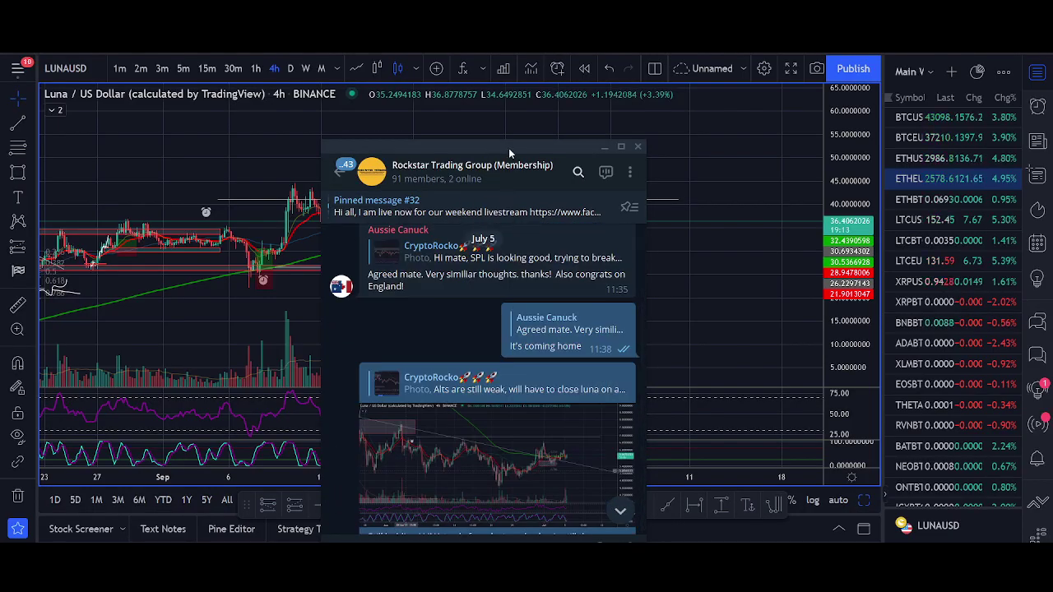
{"action": "left_click", "coordinate": [604, 147]}
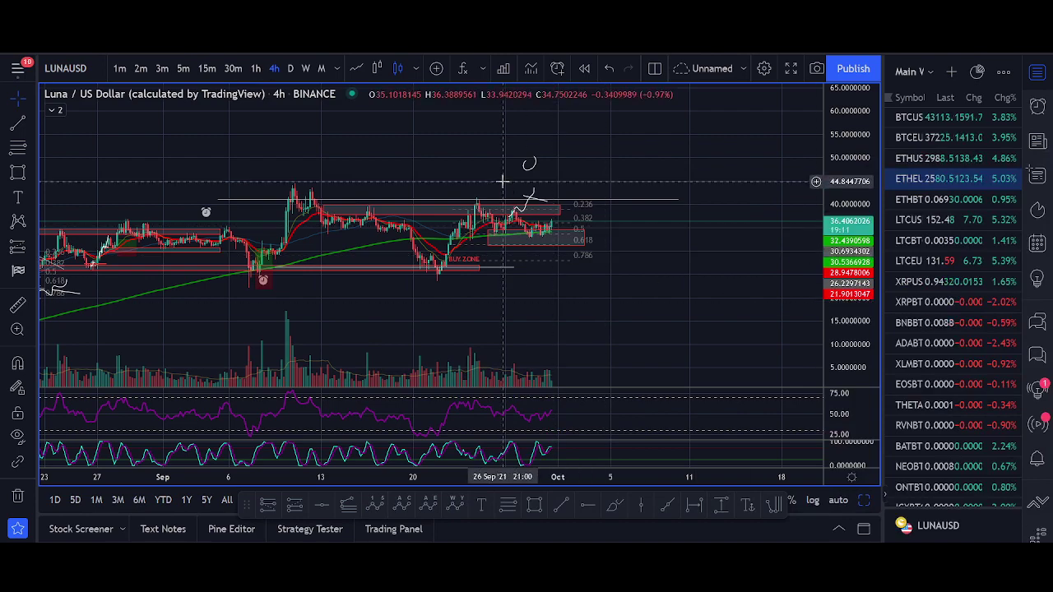
- Examine the LUNAUSD 4-hour price action from the July lows through the August rally to the latest candles and drawn projection
{"action": "scroll", "coordinate": [526, 304], "scroll_direction": "down", "scroll_amount": 3}
{"action": "scroll", "coordinate": [578, 256], "scroll_direction": "down", "scroll_amount": 5}
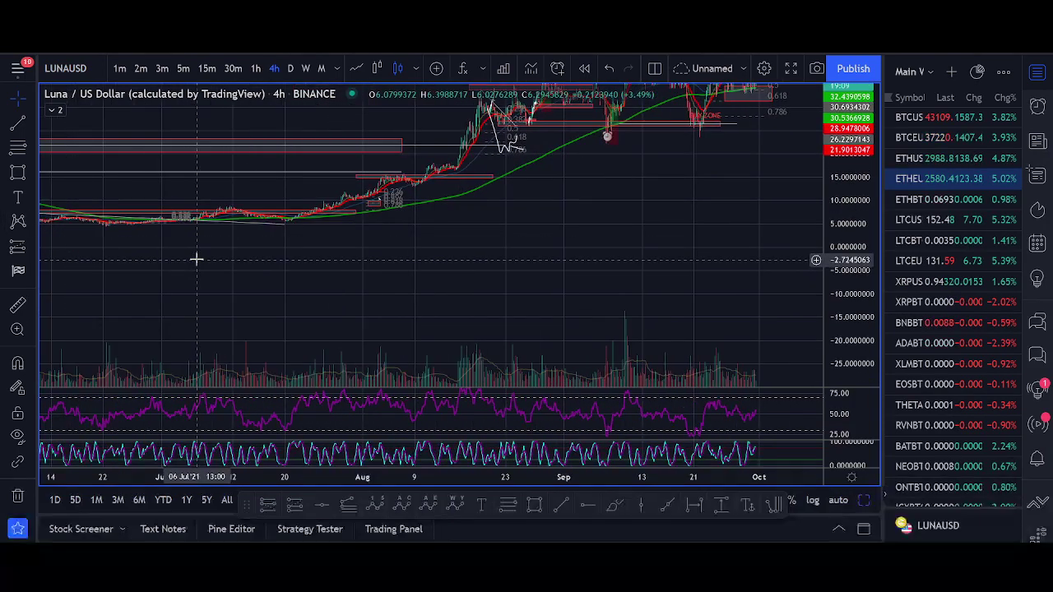
{"action": "scroll", "coordinate": [584, 272], "scroll_direction": "right", "scroll_amount": 3}
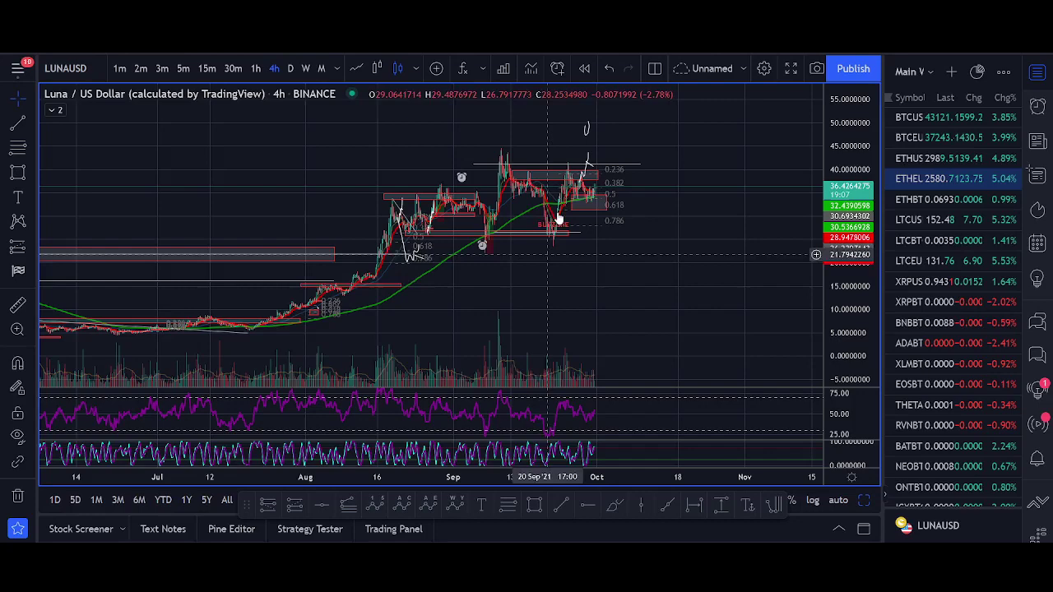
{"action": "scroll", "coordinate": [345, 329], "scroll_direction": "down", "scroll_amount": 3}
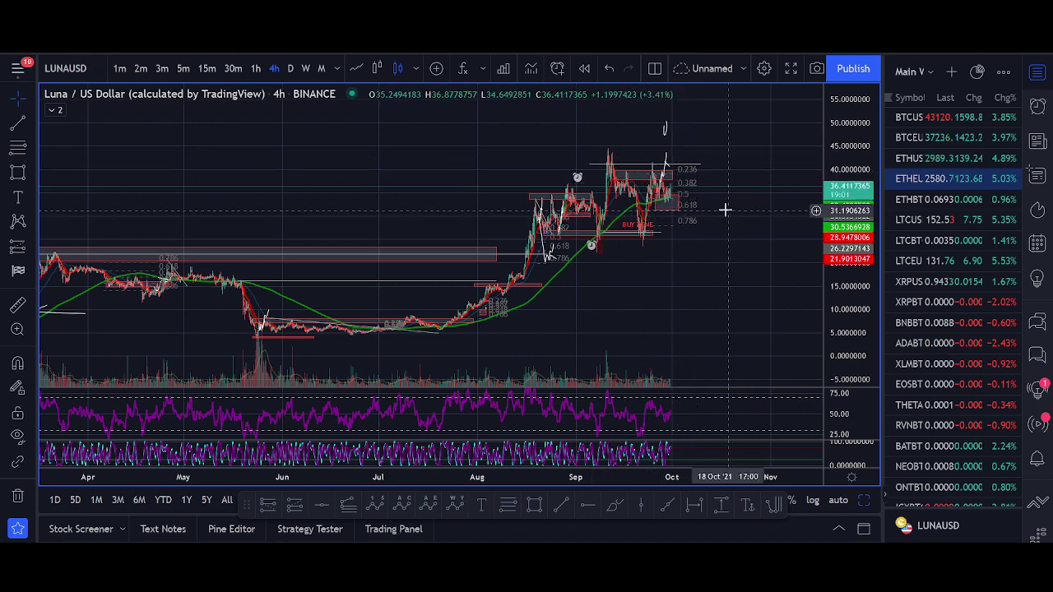
{"action": "scroll", "coordinate": [679, 268], "scroll_direction": "up", "scroll_amount": 4}
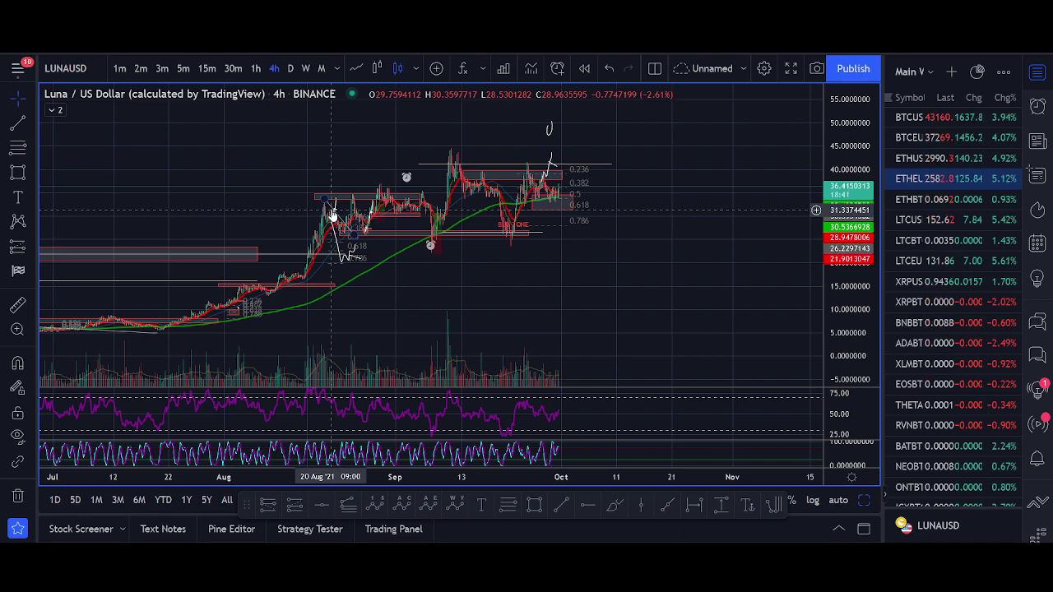
{"action": "scroll", "coordinate": [331, 213], "scroll_direction": "up", "scroll_amount": 5}
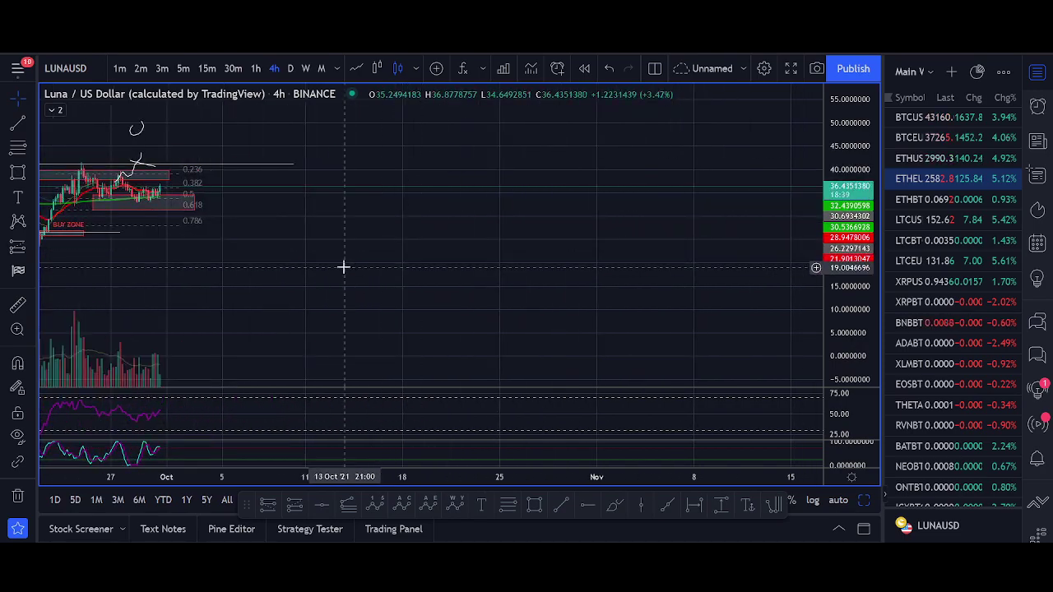
{"action": "scroll", "coordinate": [630, 235], "scroll_direction": "up", "scroll_amount": 3}
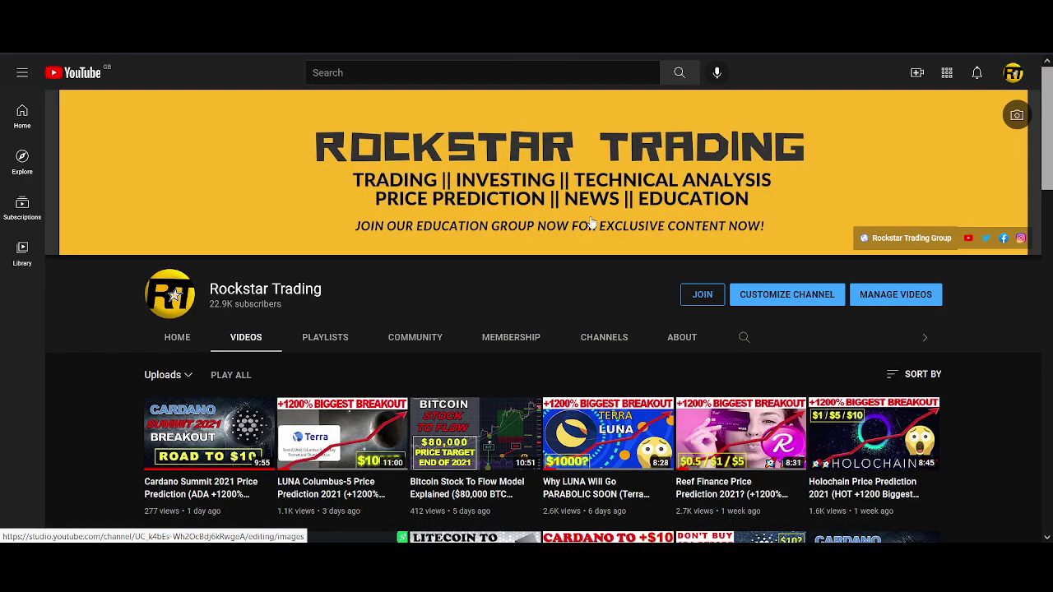